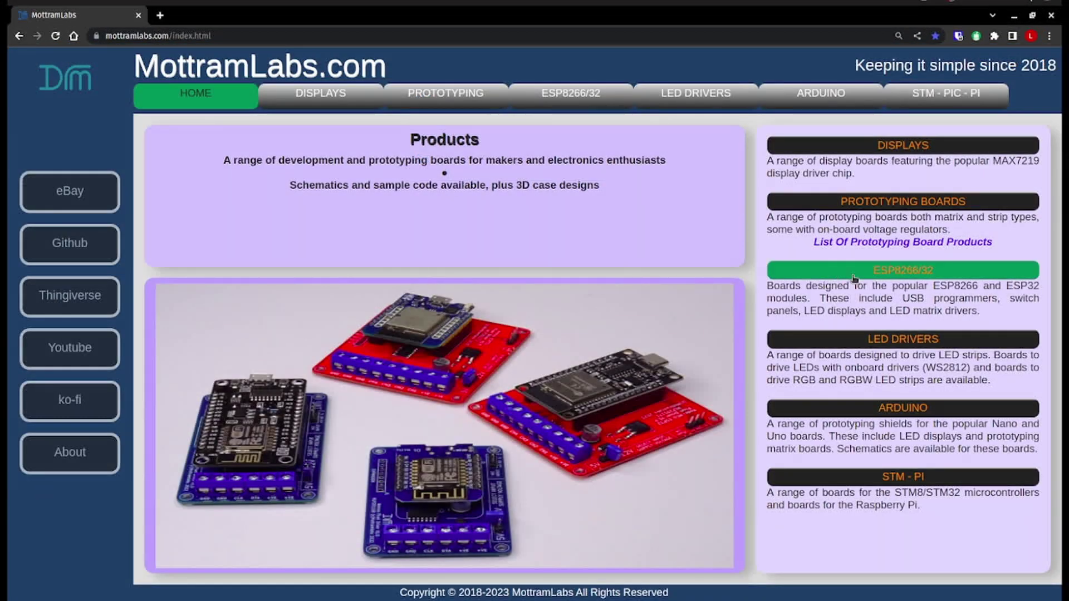
From MottramLabs' ESP8266/32 range, open the Wemos D1 Mini mains power sensor's 3D case files in a new tab
click(913, 271)
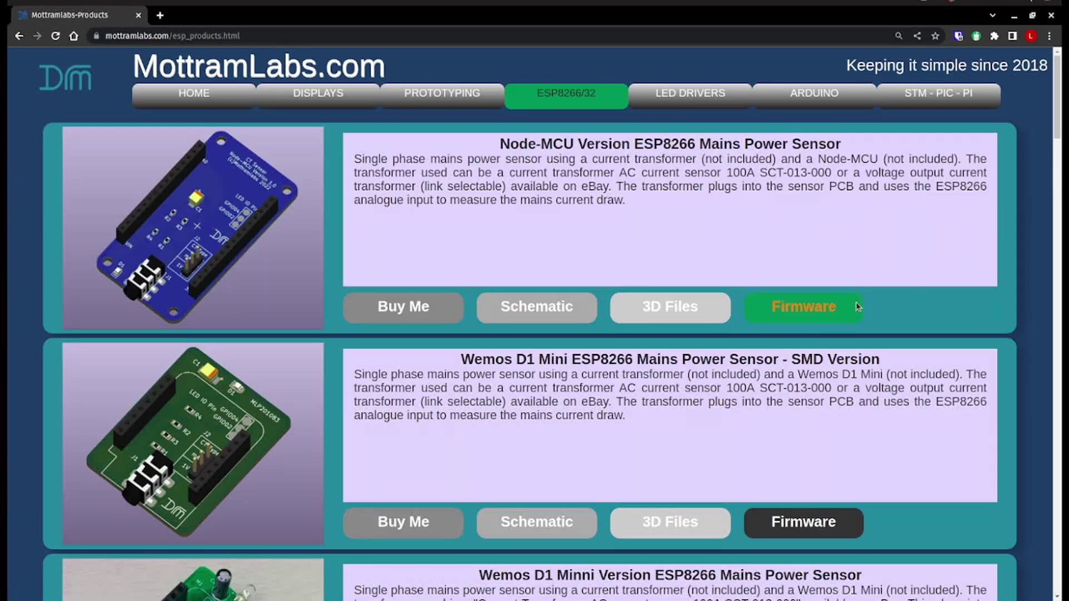
scroll(584, 490, down, 8)
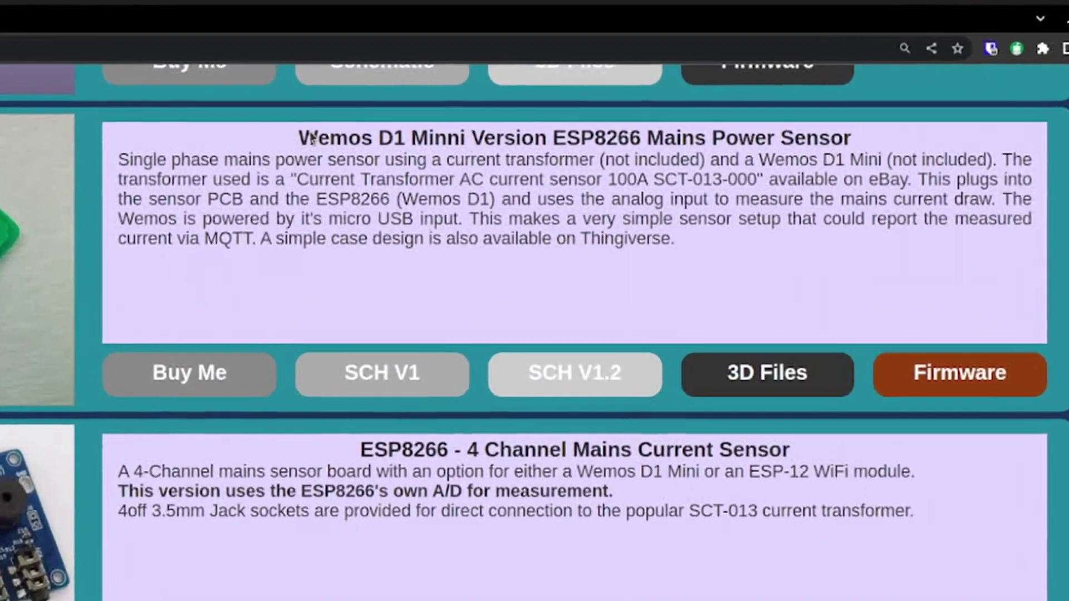
drag(472, 99, 799, 178)
click(745, 292)
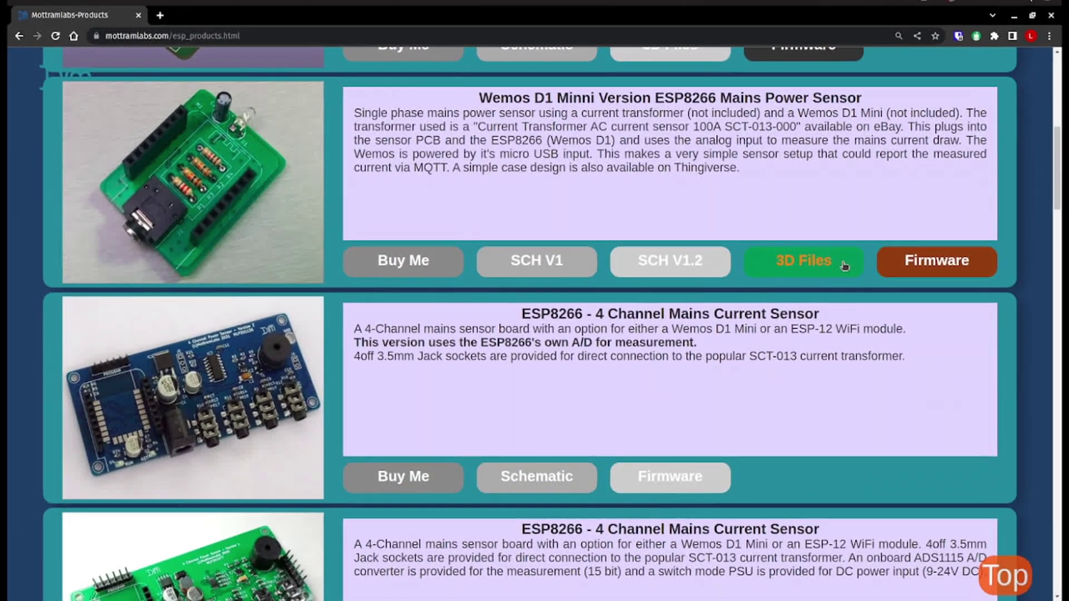
right_click(845, 266)
click(858, 271)
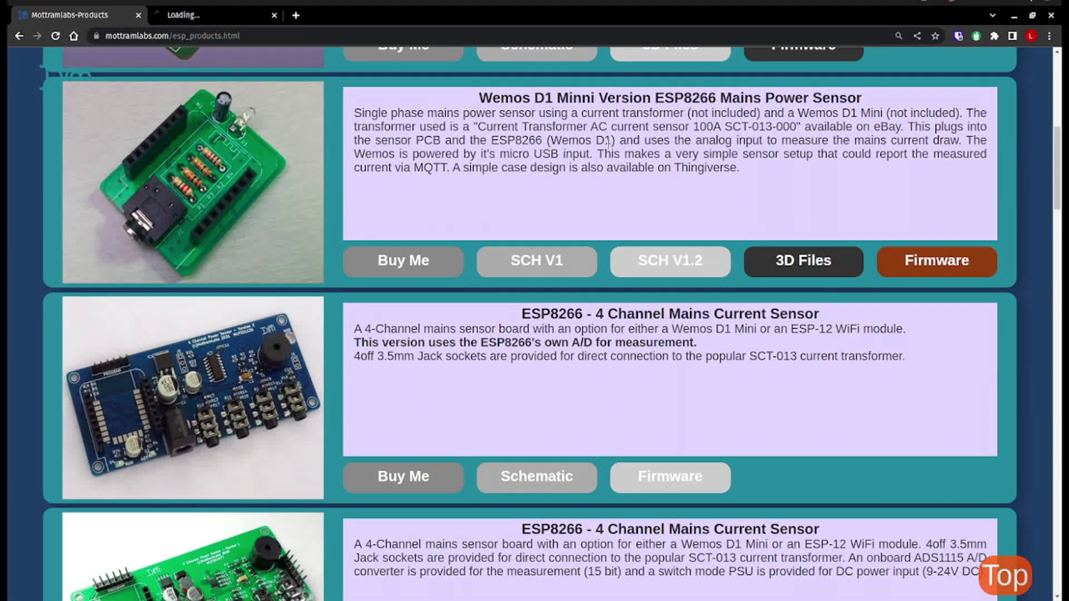
Look over the ESP8266 Mains Power Sensor case design and its summary on Thingiverse
click(254, 17)
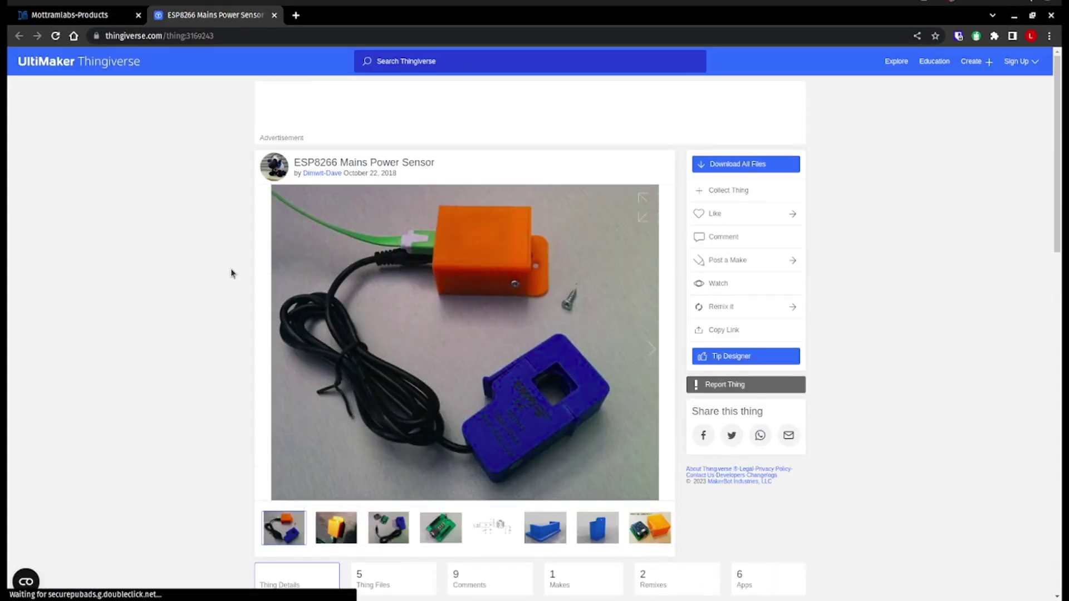
scroll(230, 270, down, 5)
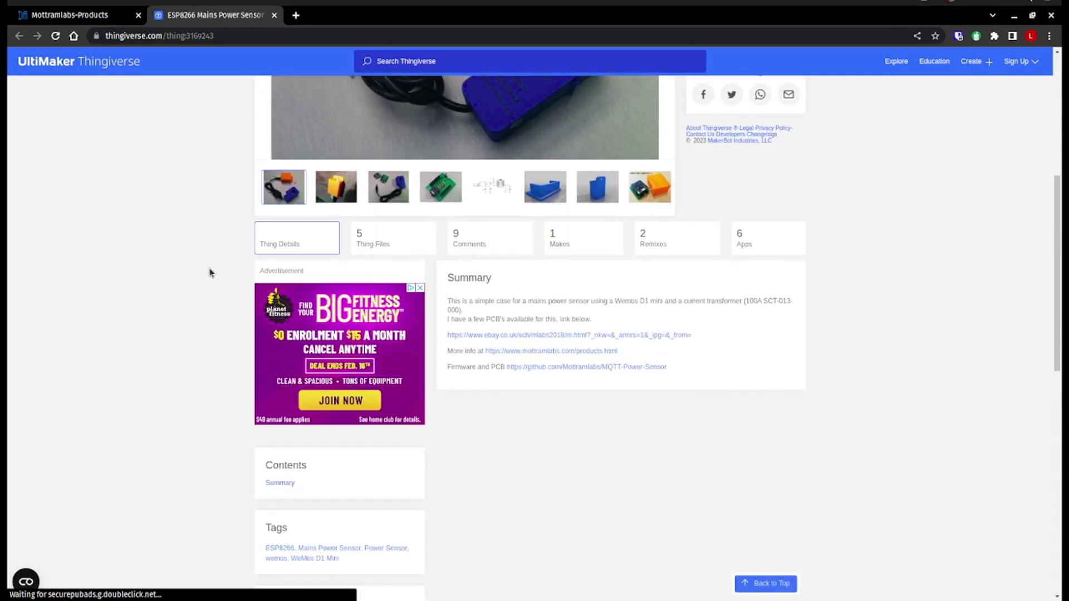
scroll(210, 272, up, 5)
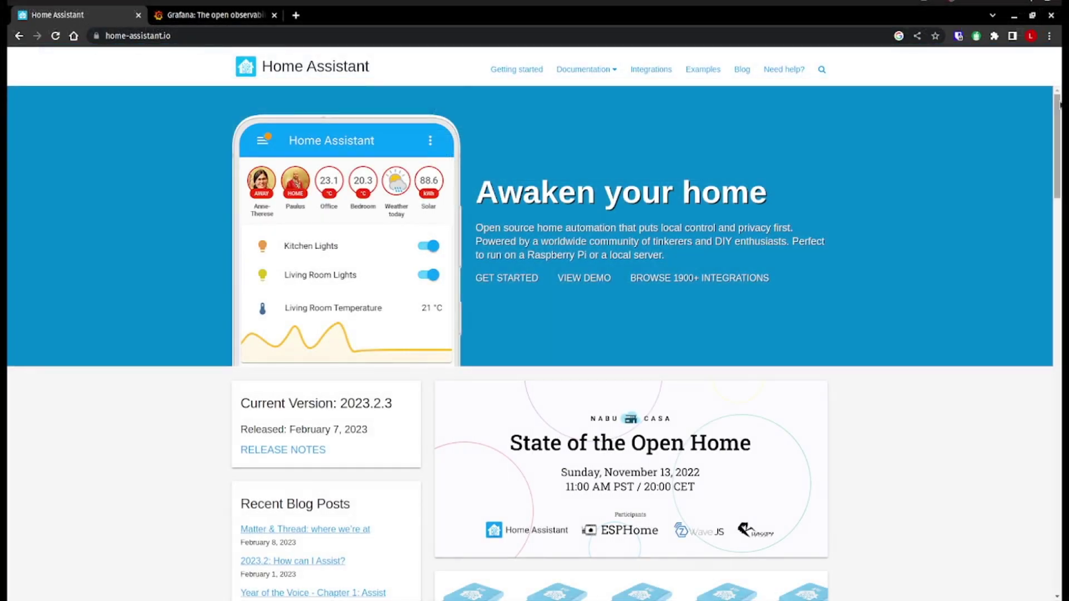
Scroll down through the home-assistant.io front page features
drag(1060, 104, 1045, 380)
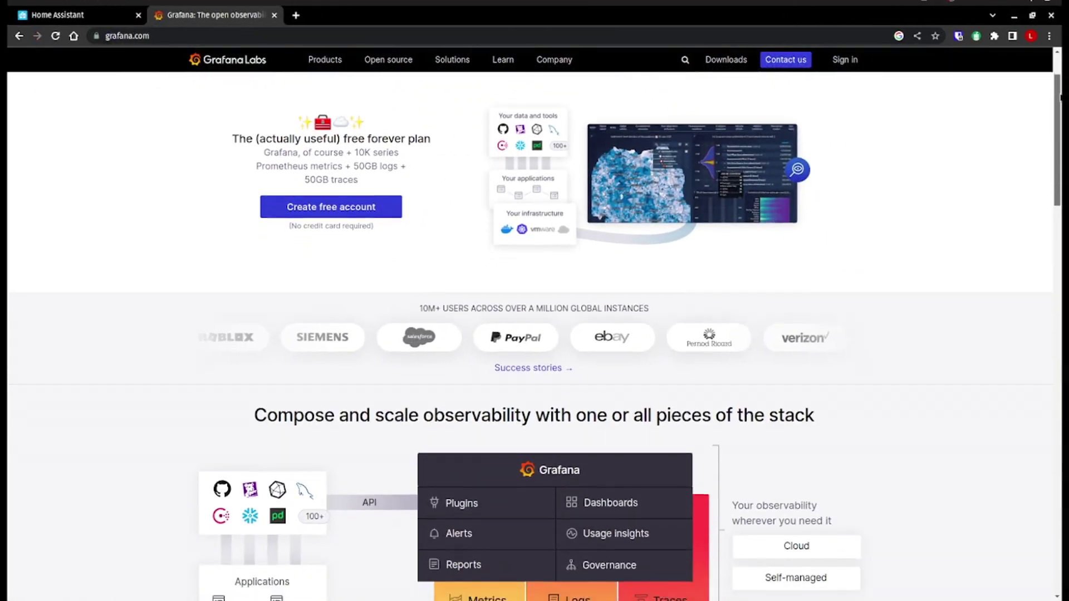
Scroll down through Grafana's observability stack overview
drag(1060, 97, 1037, 470)
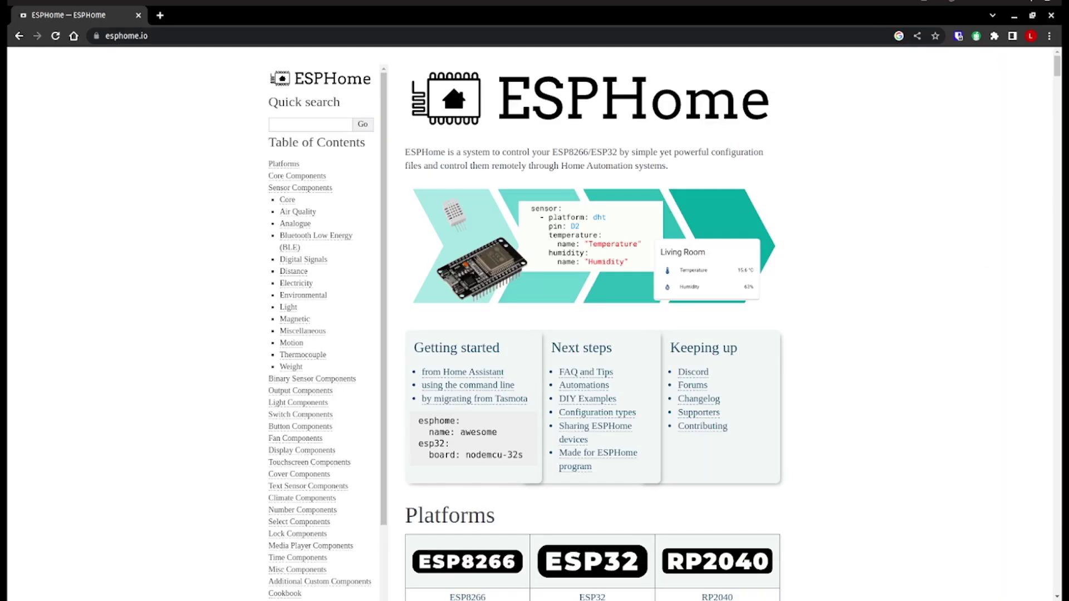
Navigate the ESPHome docs via Electricity to the CT Clamp Current Sensor page
scroll(1056, 82, down, 4)
drag(1056, 82, 1056, 108)
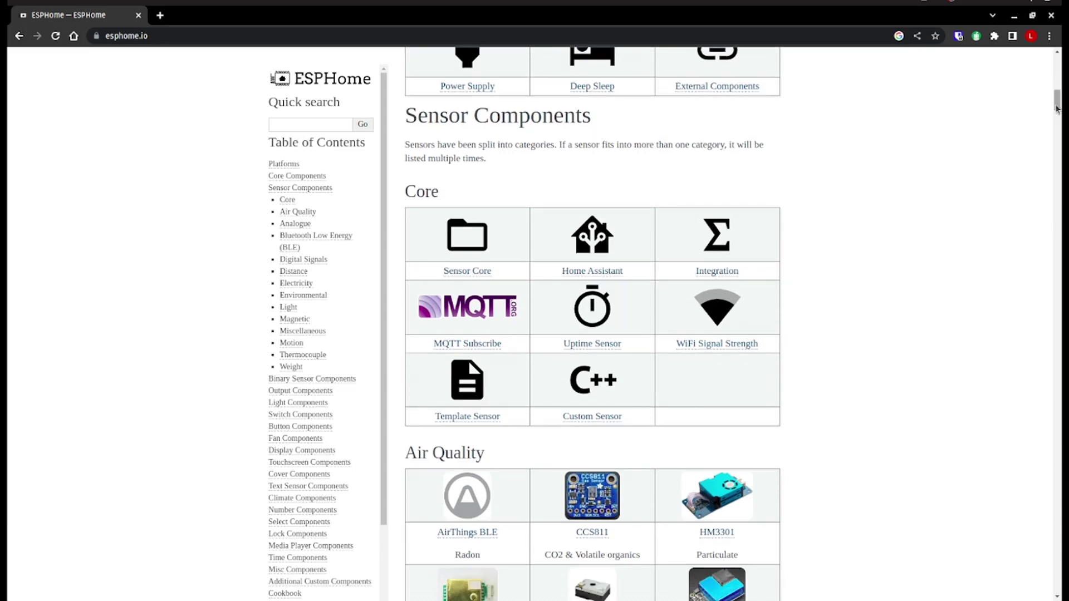
click(299, 287)
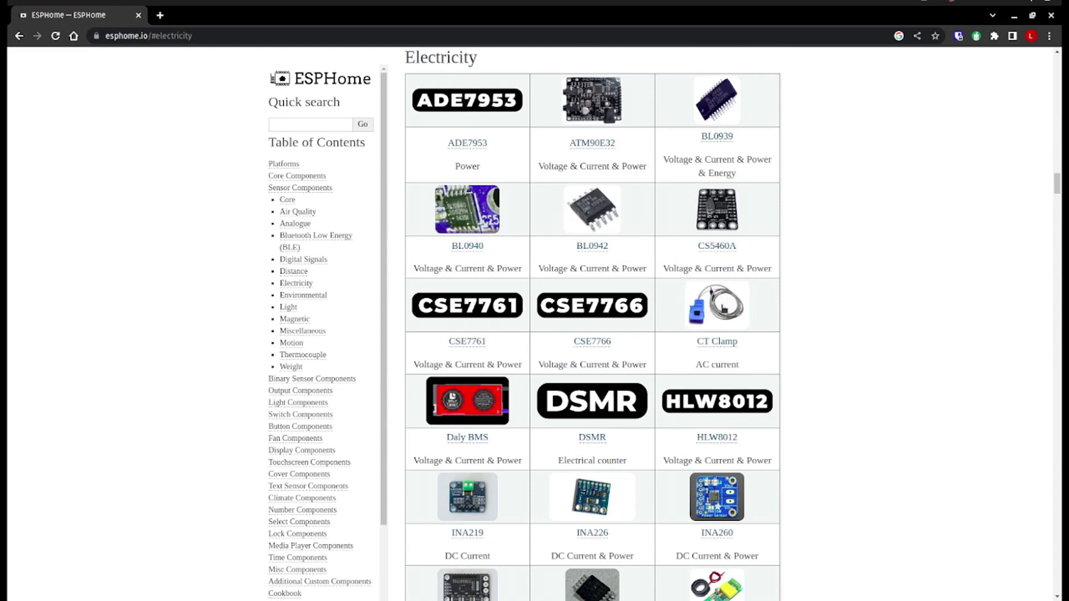
click(724, 310)
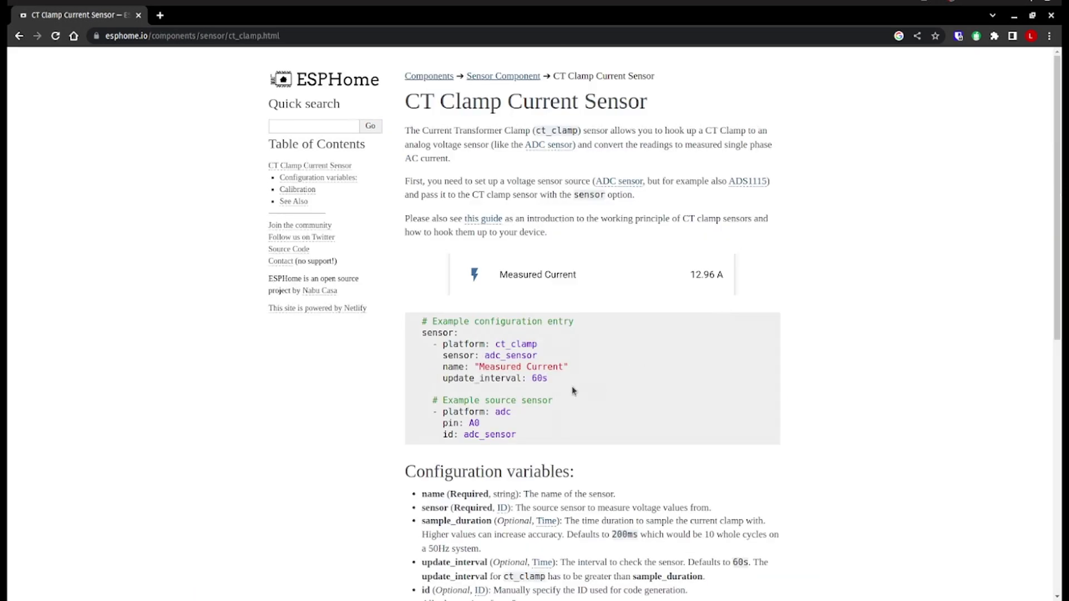
Review the CT Clamp example configuration and the Calibration section's sample config
drag(518, 435, 394, 321)
click(715, 409)
scroll(715, 409, down, 6)
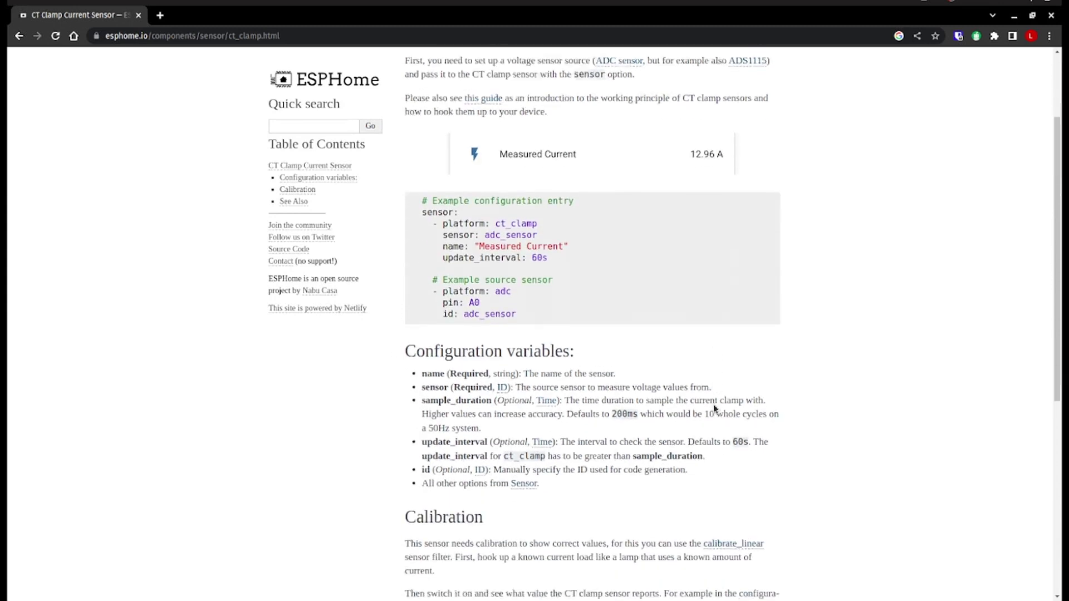
scroll(714, 410, down, 3)
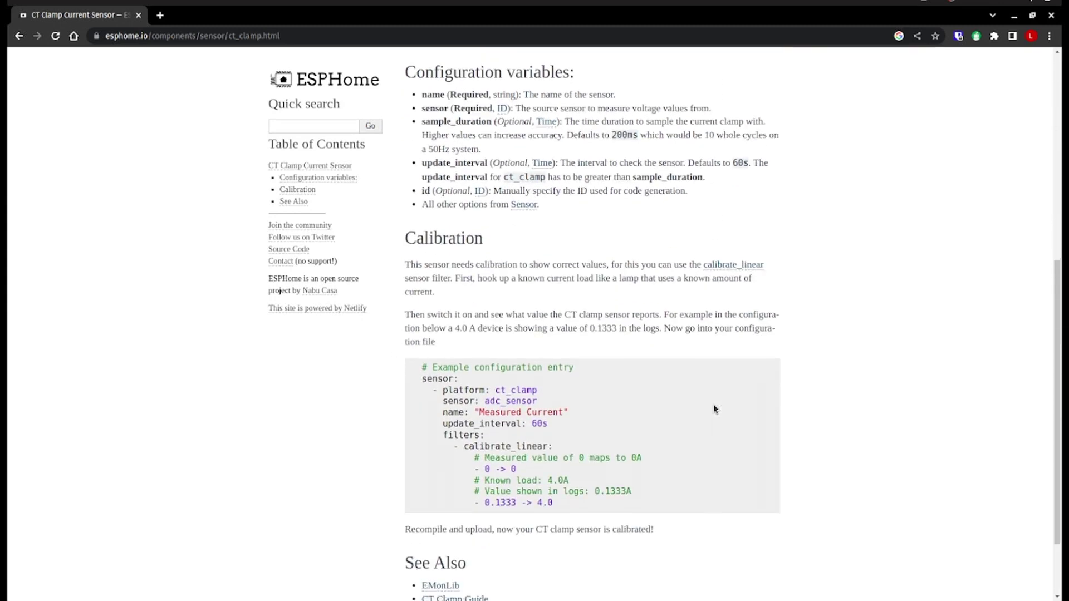
drag(556, 411, 409, 276)
click(884, 318)
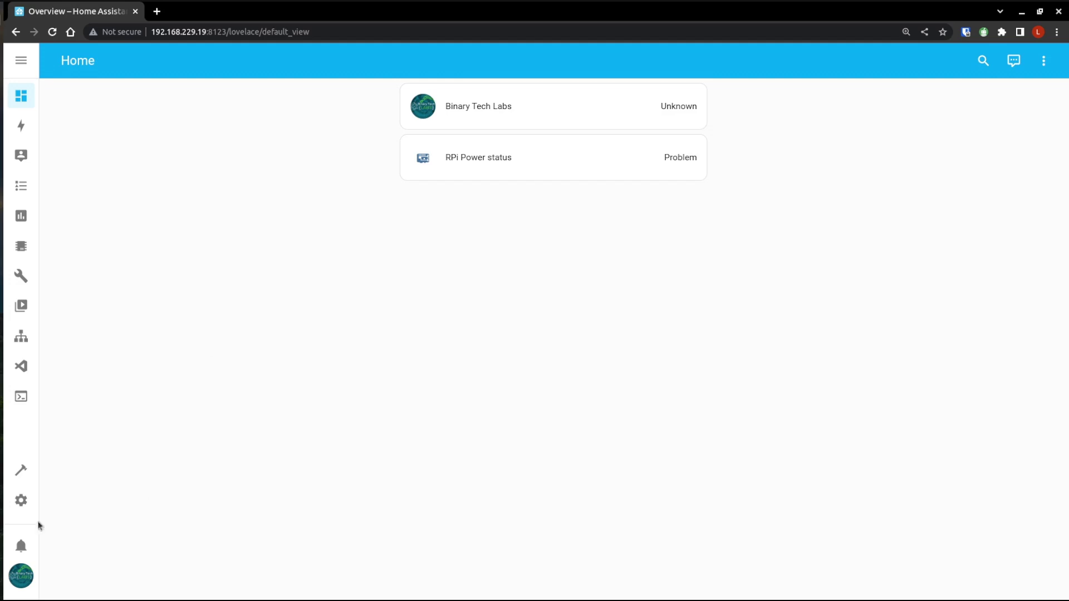
click(21, 500)
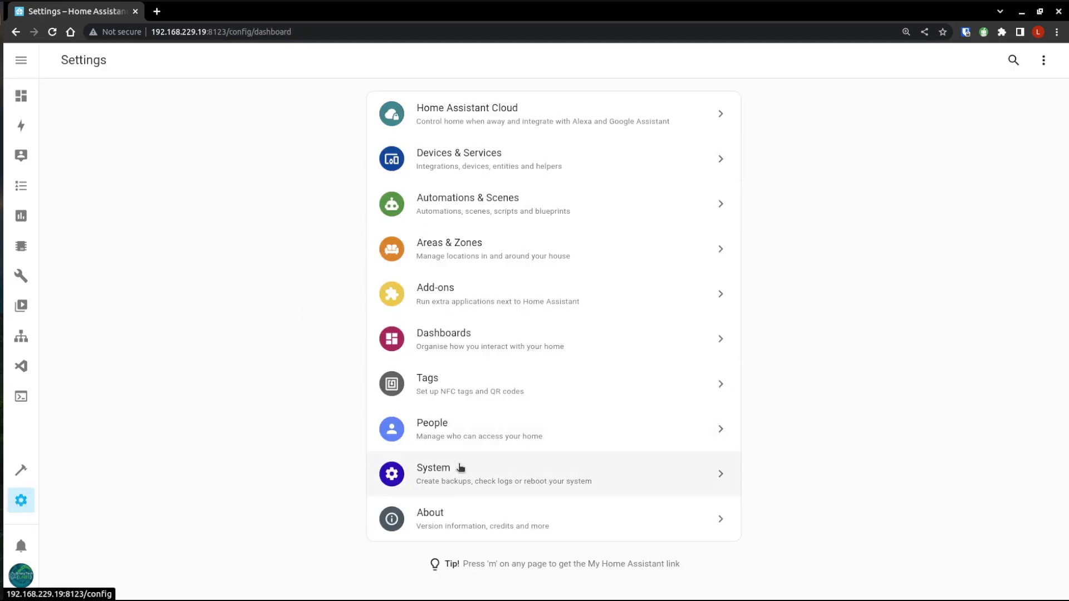
click(452, 513)
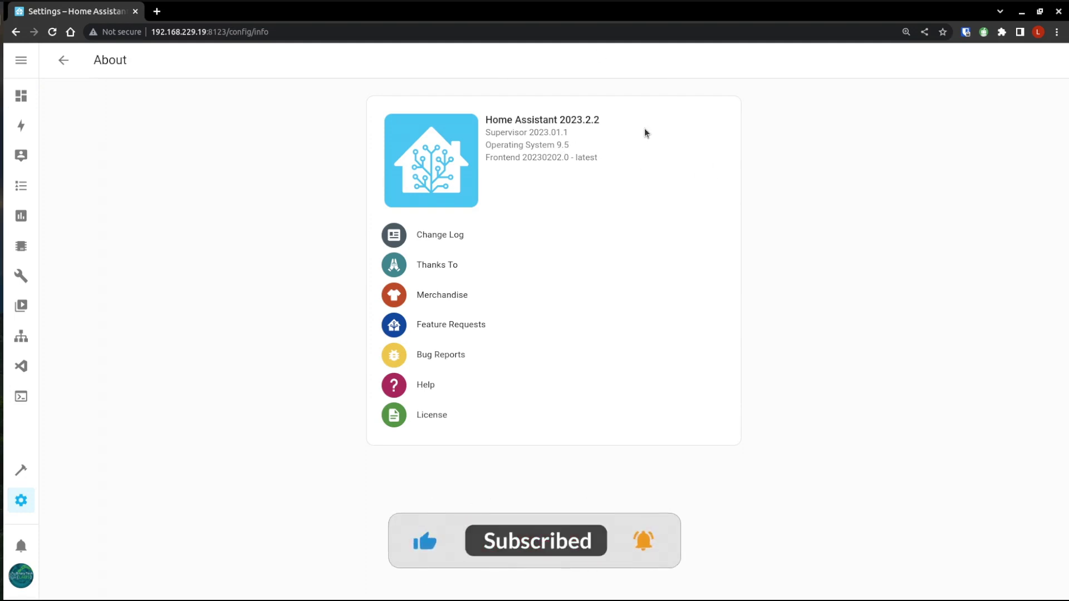
key(ctrl+plus)
key(ctrl+plus)
key(ctrl+plus)
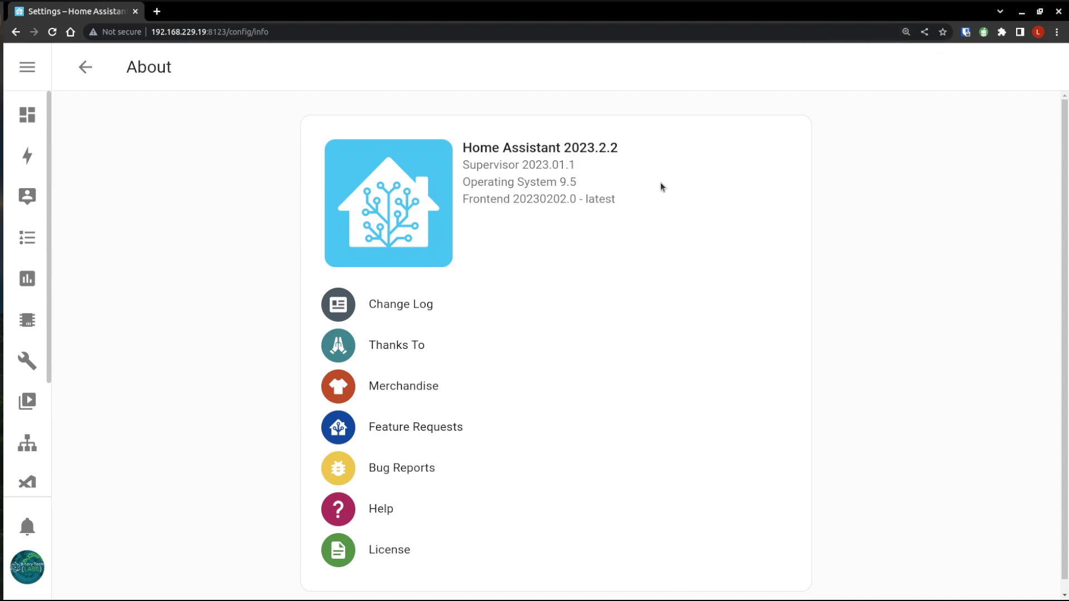
key(ctrl+0)
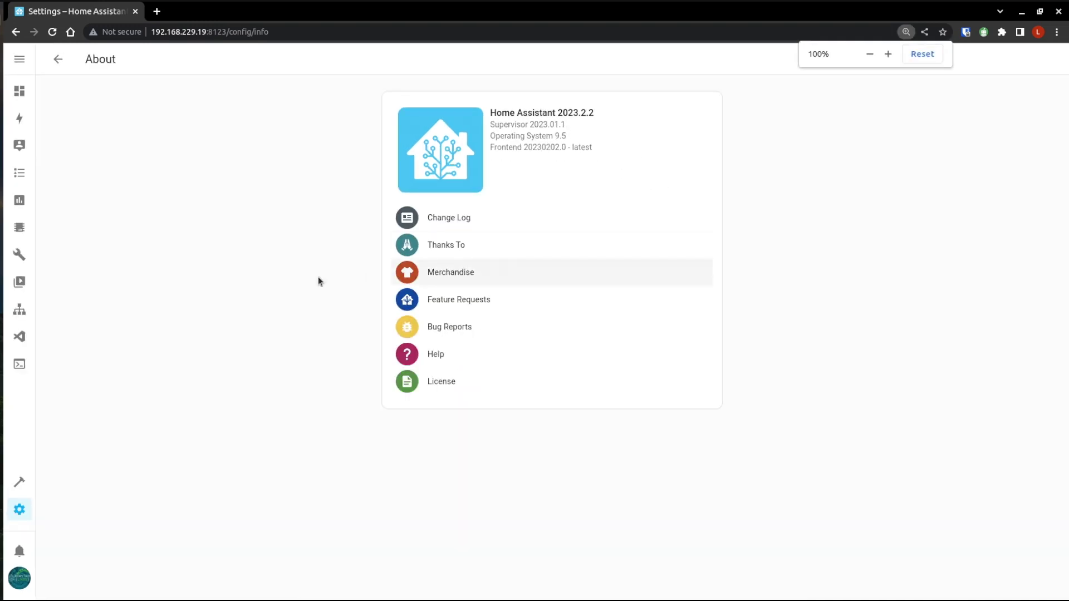
click(19, 509)
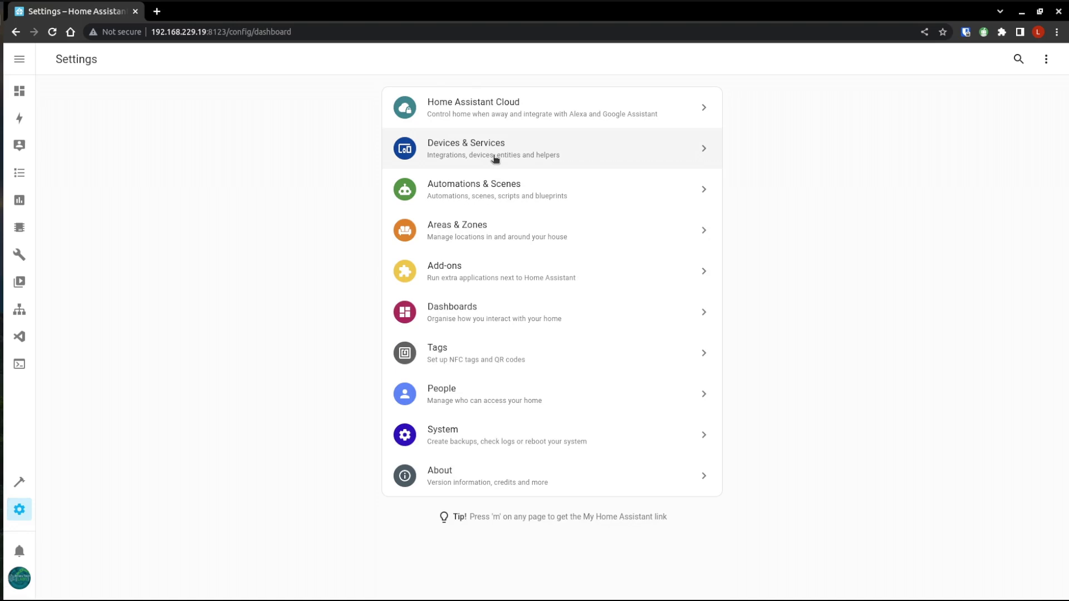
click(467, 270)
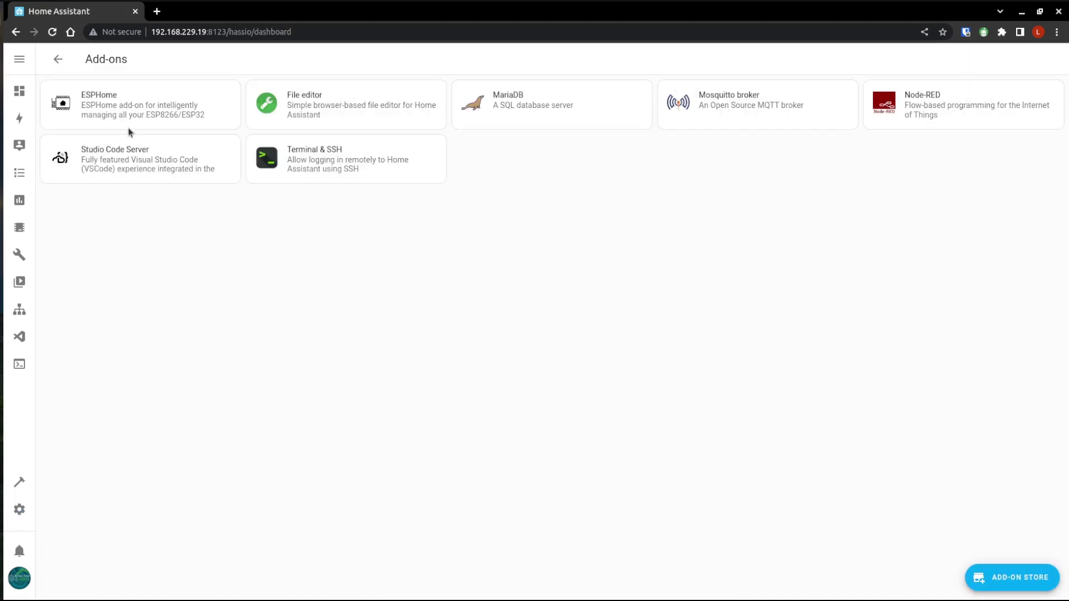
click(128, 107)
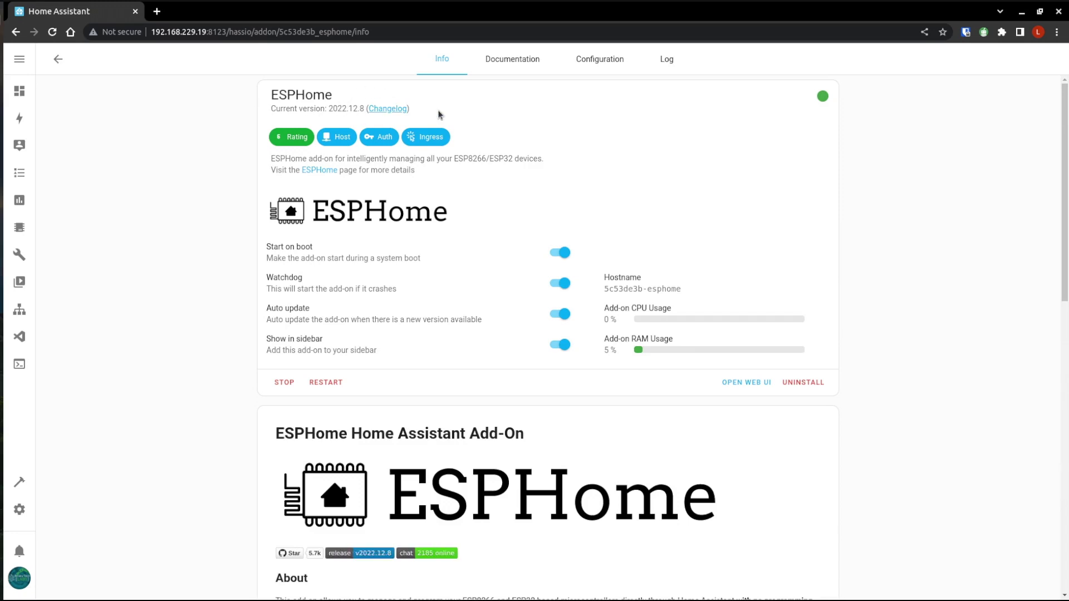
key(ctrl+plus)
key(ctrl+plus)
key(ctrl+plus)
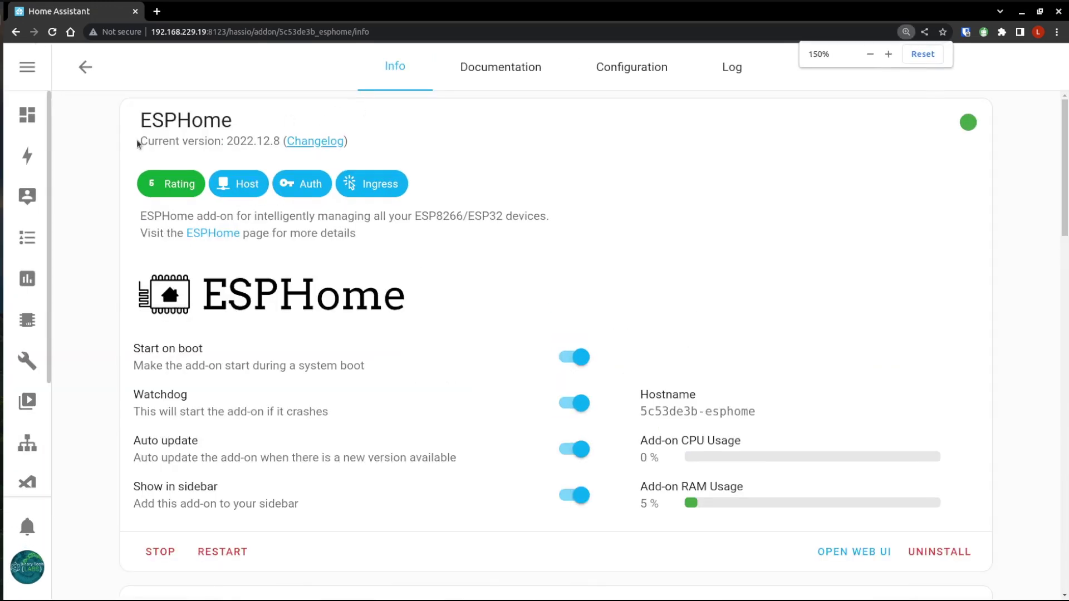
key(ctrl+minus)
key(ctrl+minus)
key(ctrl+minus)
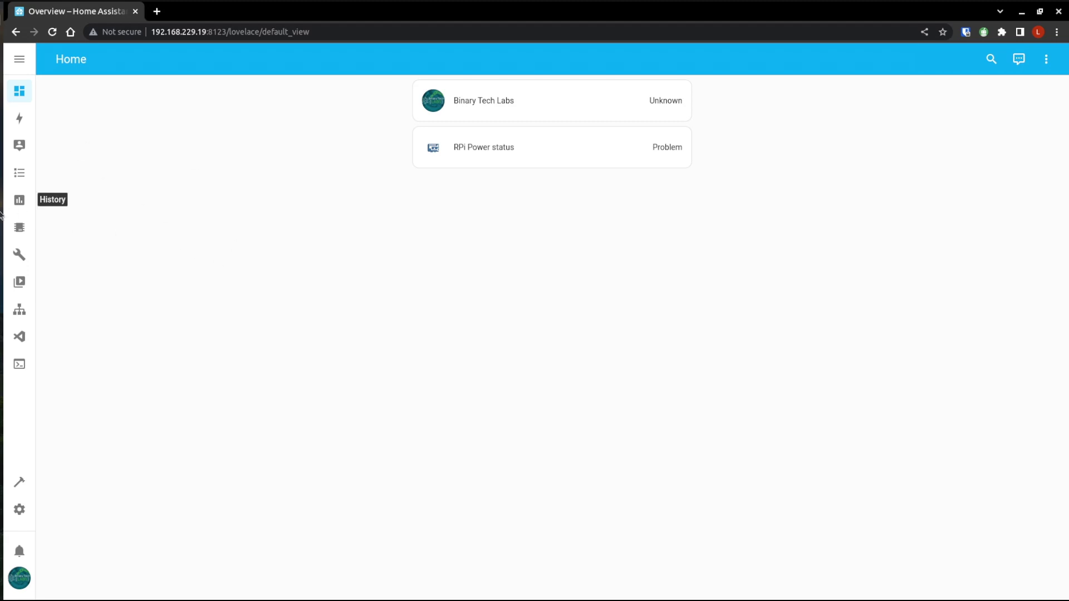
Bring up the ESPHome device dashboard and highlight the example ct_clamp configuration
click(19, 227)
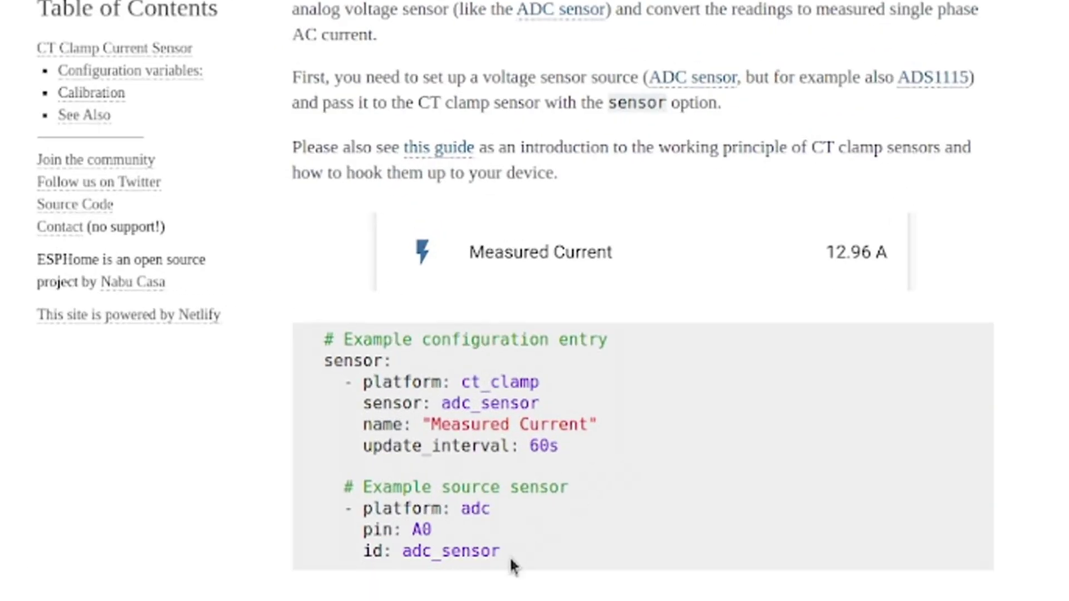
drag(511, 557, 272, 353)
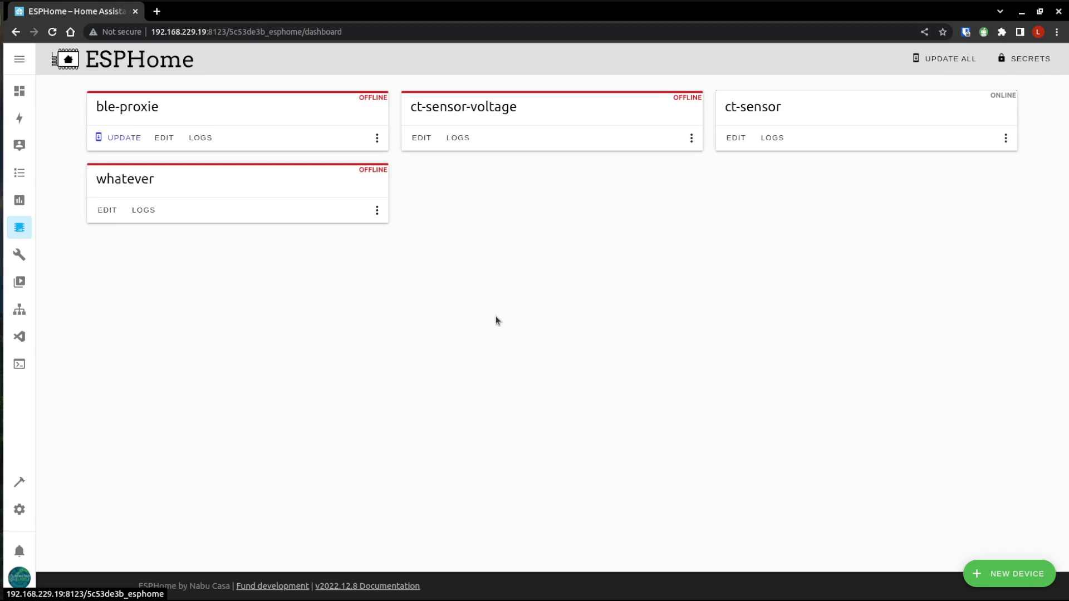
Delete the 'whatever' device from the ESPHome dashboard
click(376, 210)
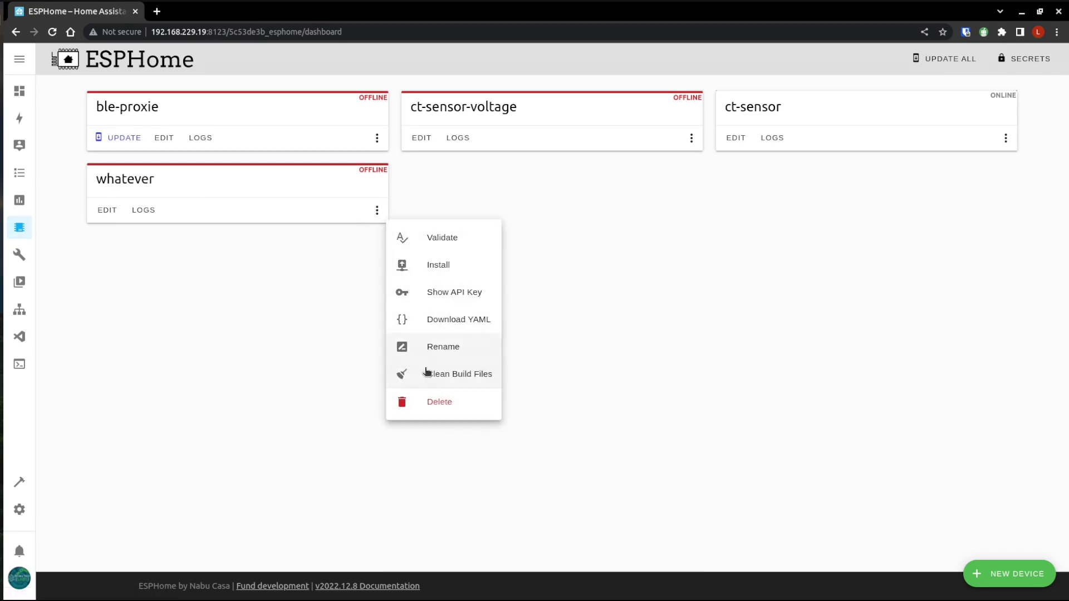
click(434, 402)
click(634, 349)
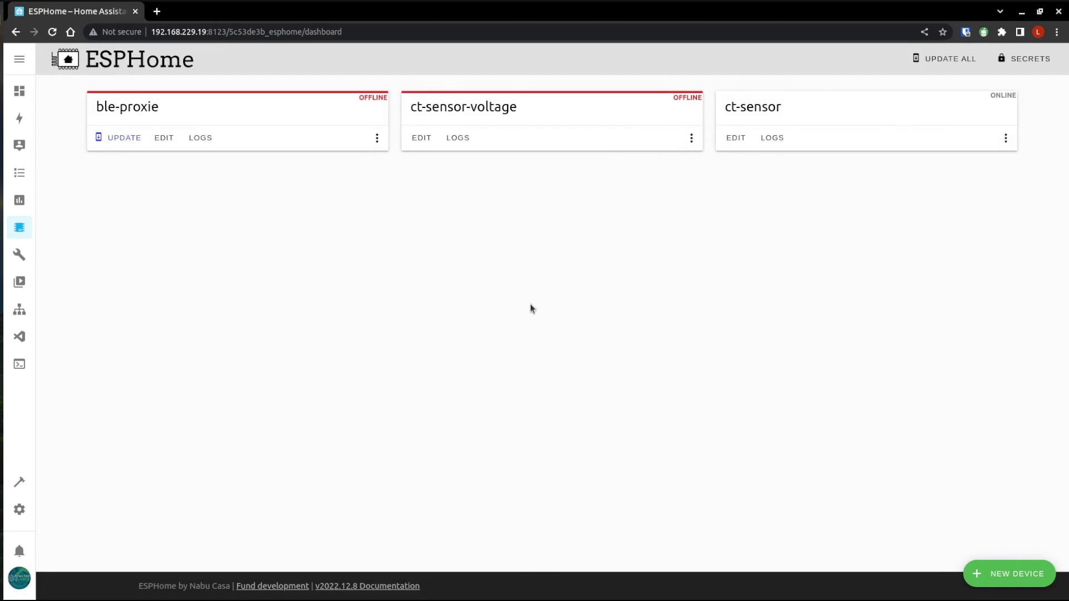
Create a new ESP32 device named fridge-ct-sensor, skipping installation for now
click(1023, 574)
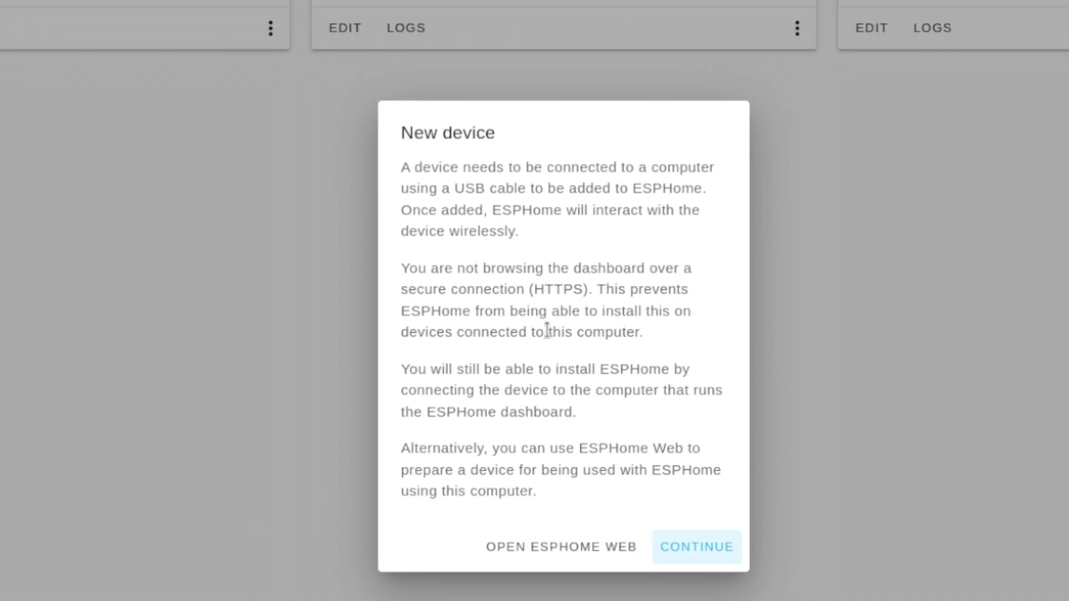
click(708, 556)
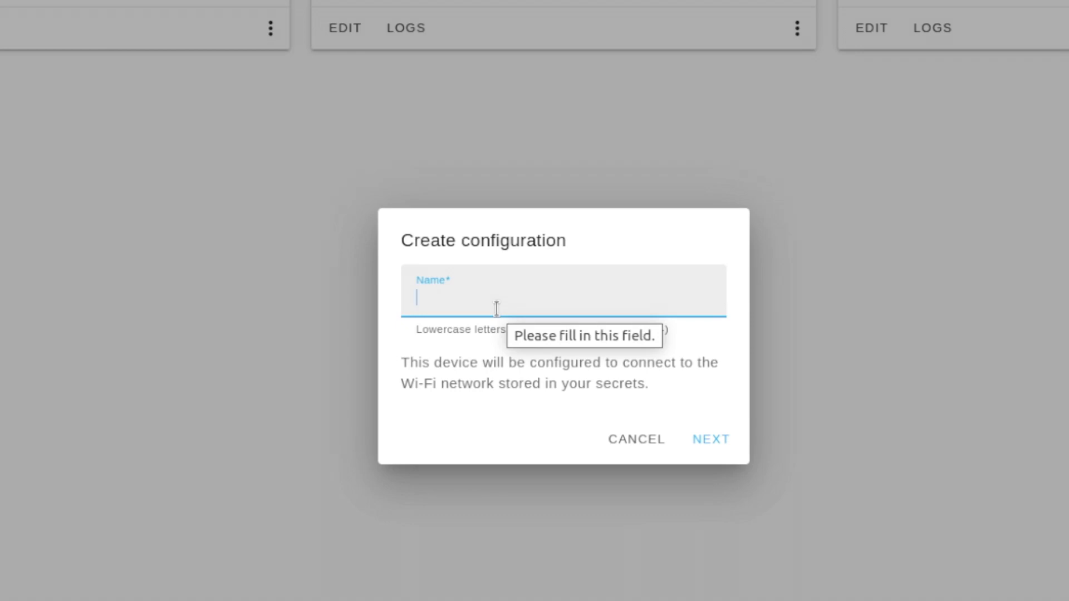
text(ct)
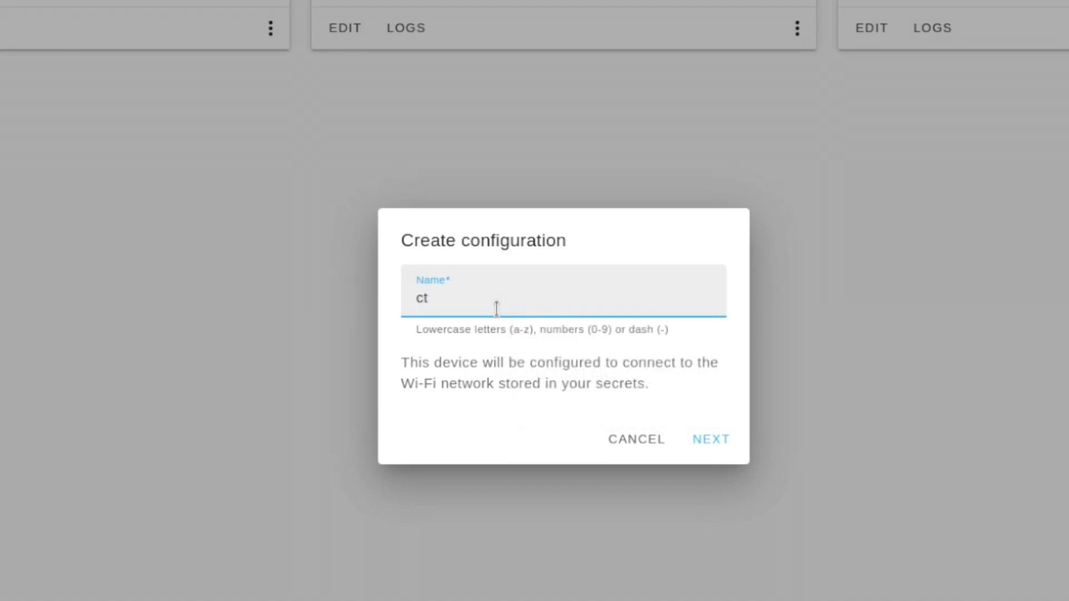
key(BackSpace)
key(BackSpace)
text(fridge-ct-sensor)
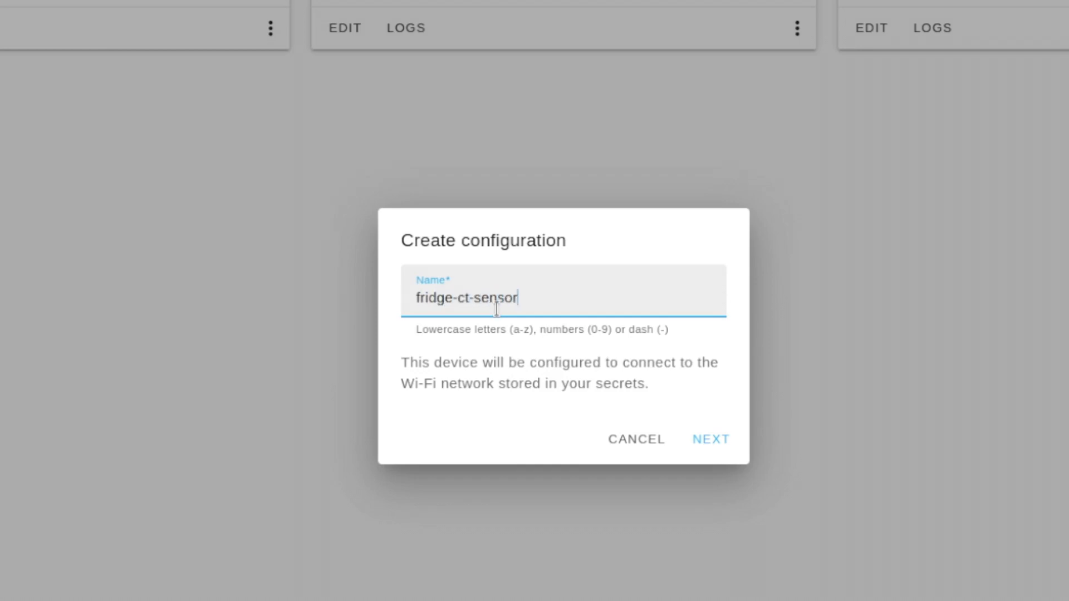
click(709, 438)
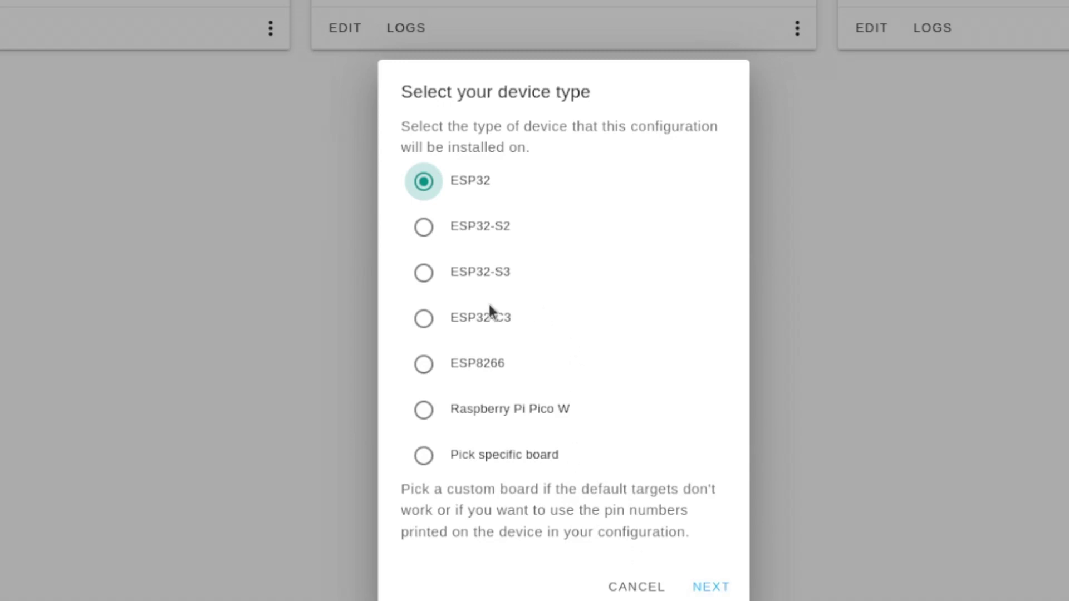
click(709, 586)
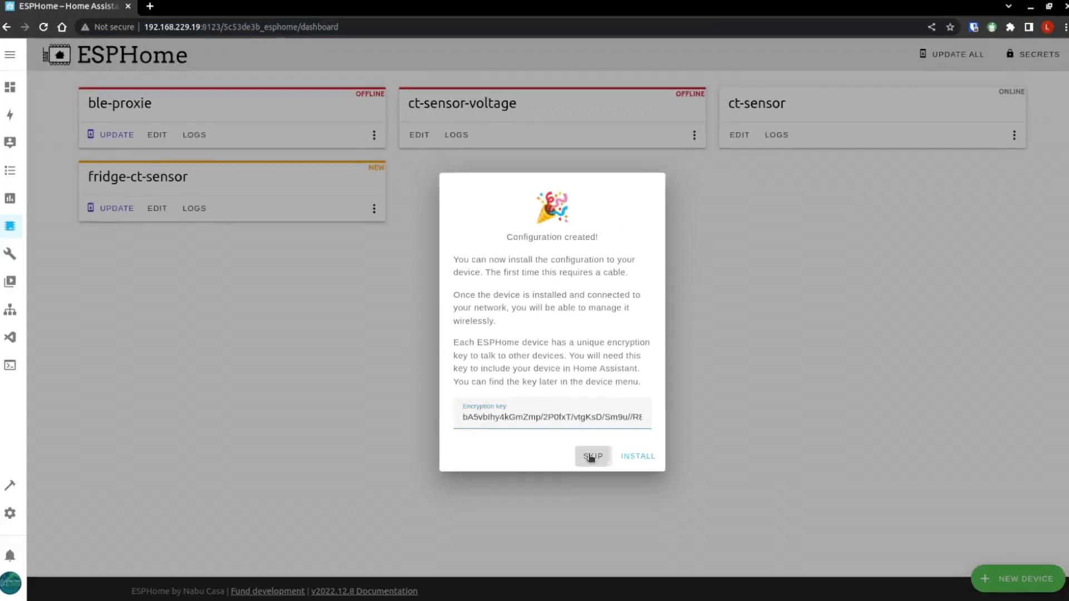
click(591, 458)
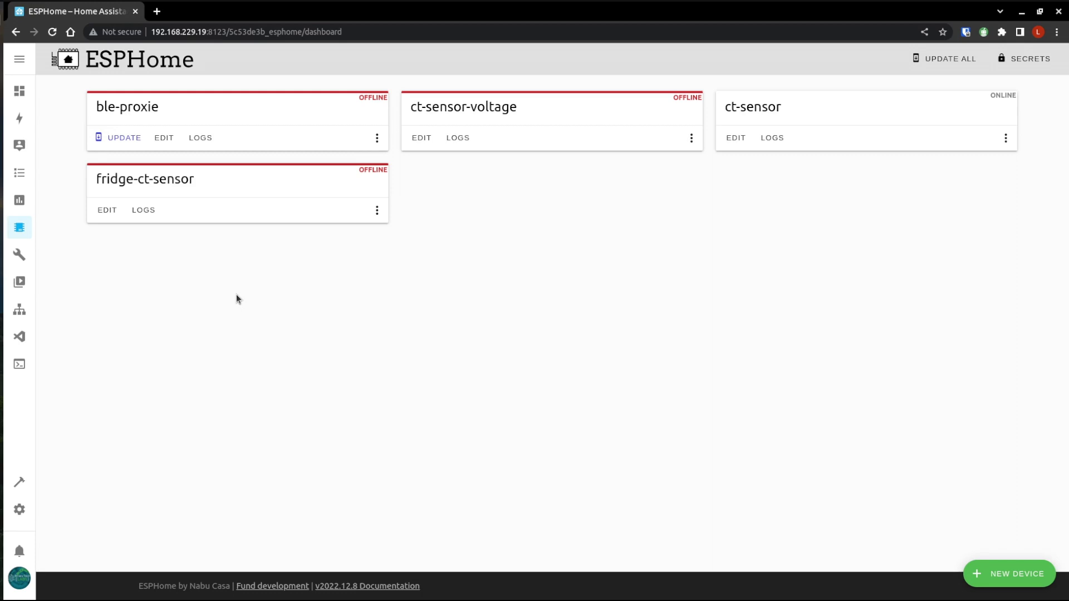
Open ct-sensor.yaml and look over its substitutions block on lines 7–10
click(739, 141)
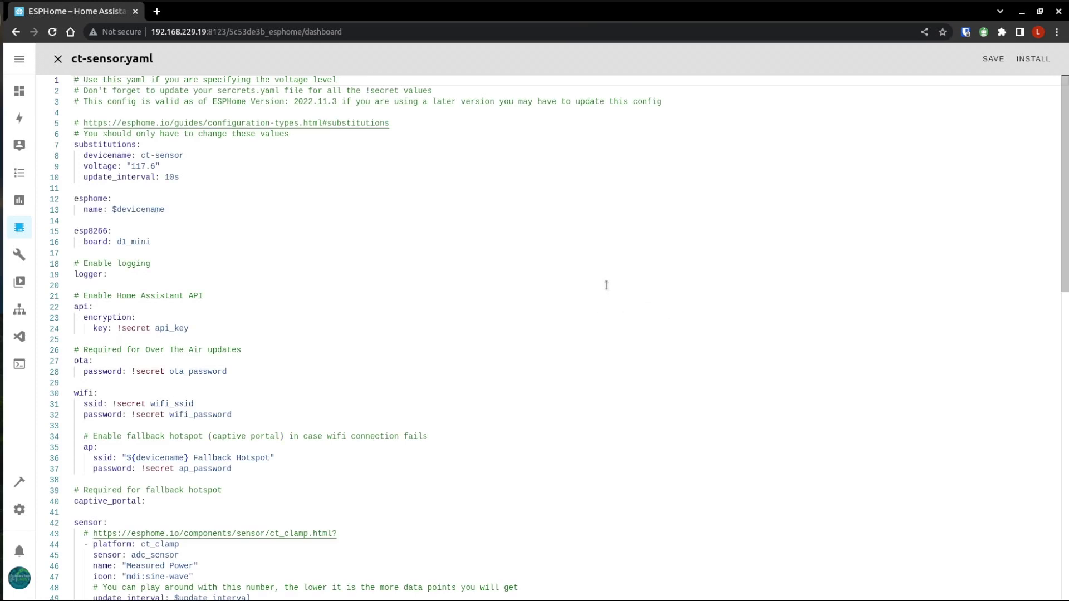
scroll(331, 210, down, 2)
scroll(330, 210, up, 2)
scroll(334, 330, down, 3)
scroll(333, 330, down, 4)
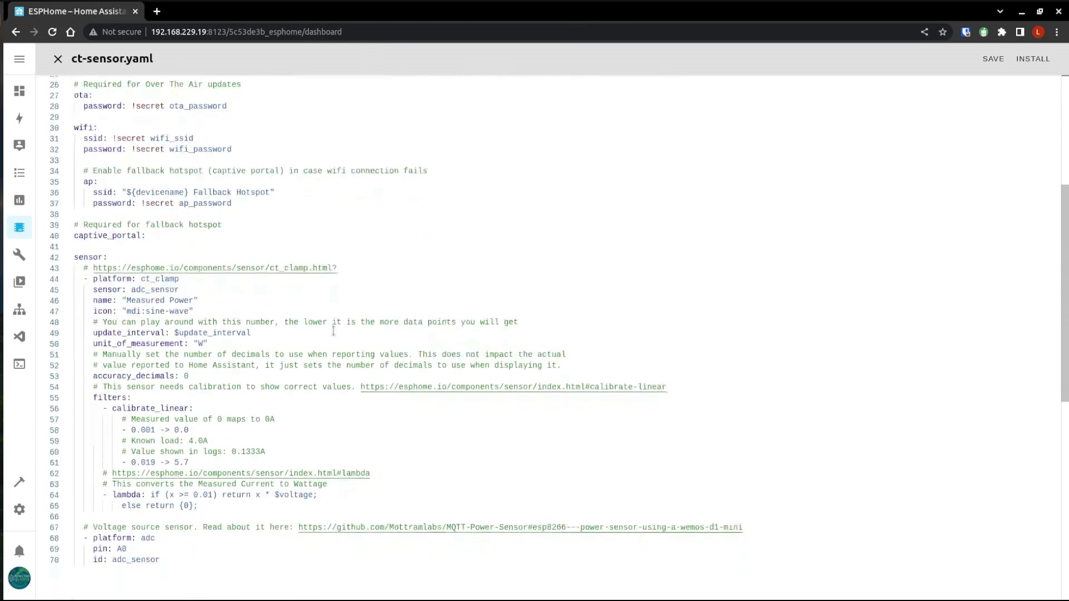
scroll(333, 330, up, 6)
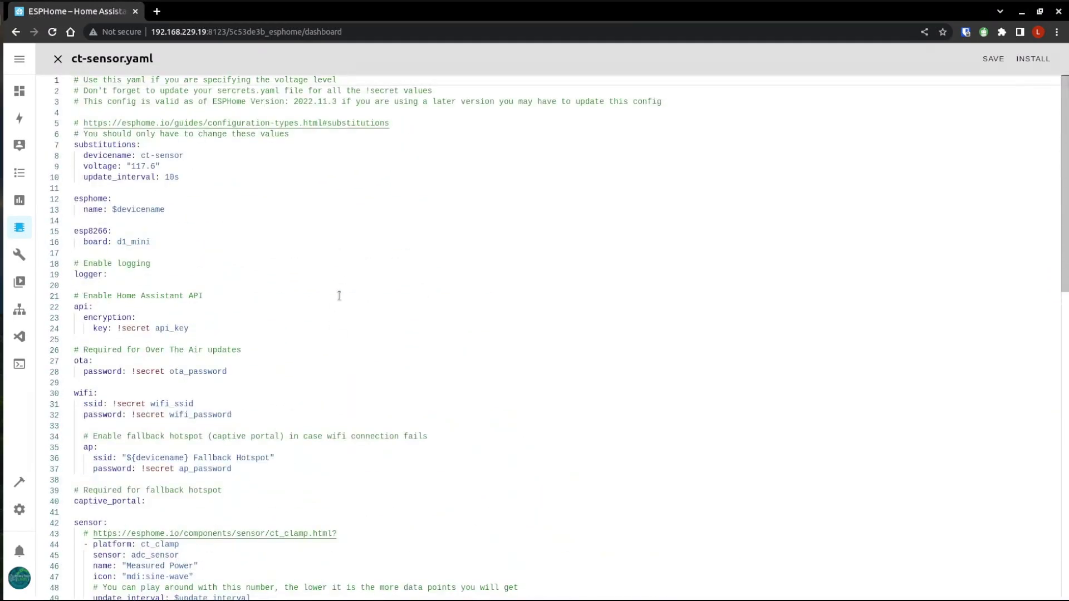
drag(222, 180, 65, 149)
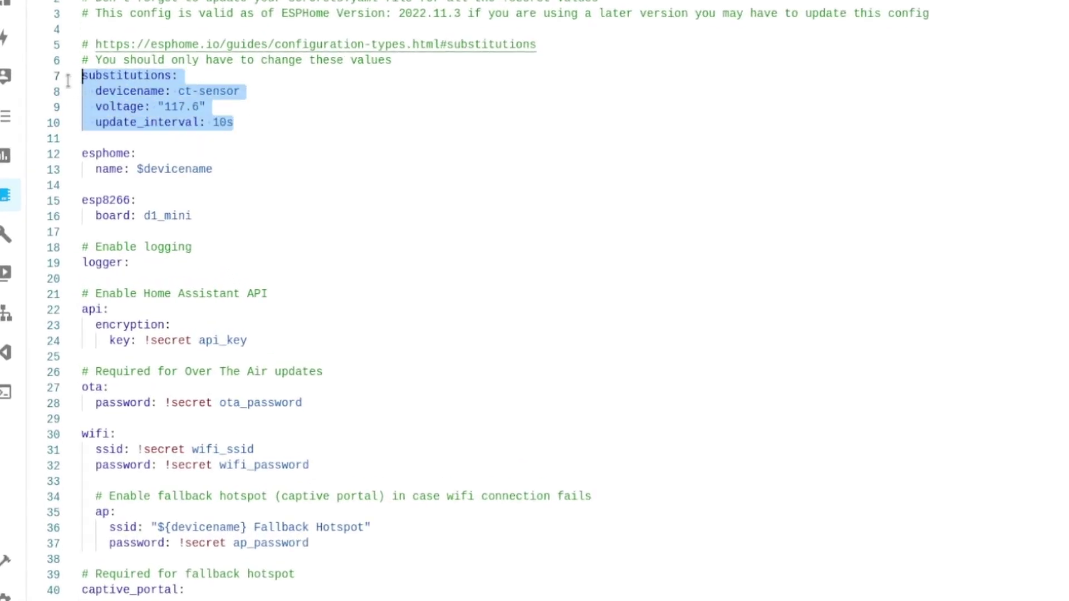
click(261, 112)
Point out the devicename, update_interval and $devicename reference in the config
click(133, 92)
click(116, 122)
click(137, 169)
drag(136, 169, 215, 170)
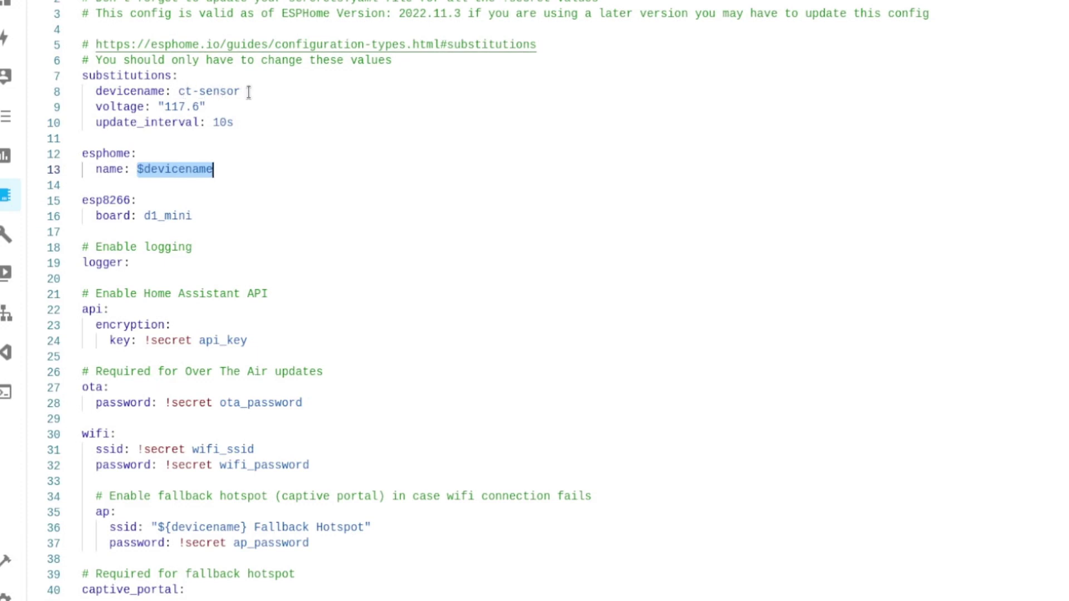
key(Down)
key(Down)
key(Down)
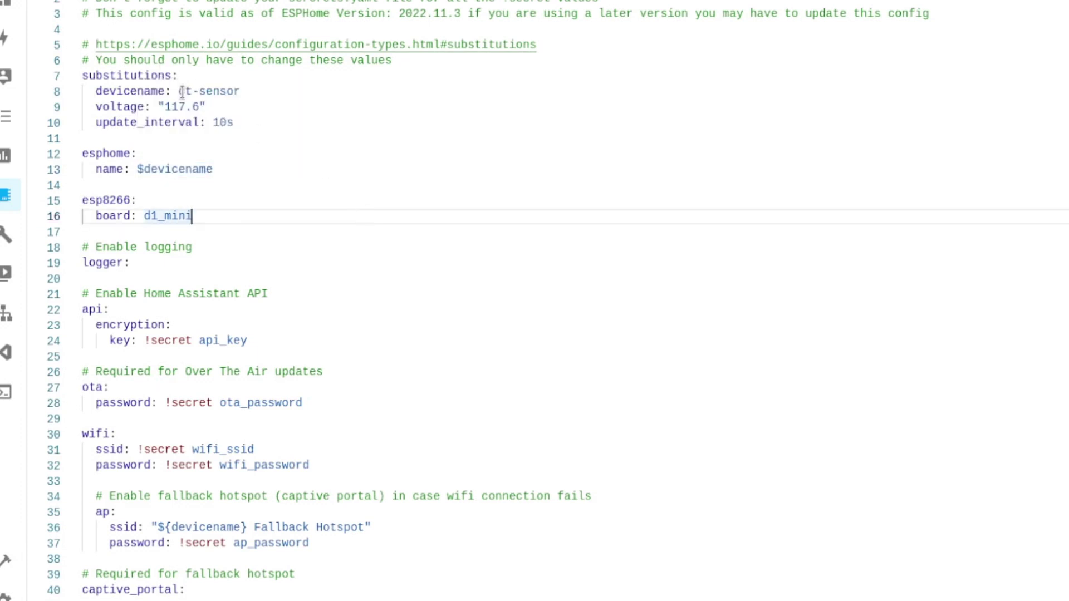
Briefly prefix the devicename with 'fridge-', then revert it to ct-sensor
click(179, 90)
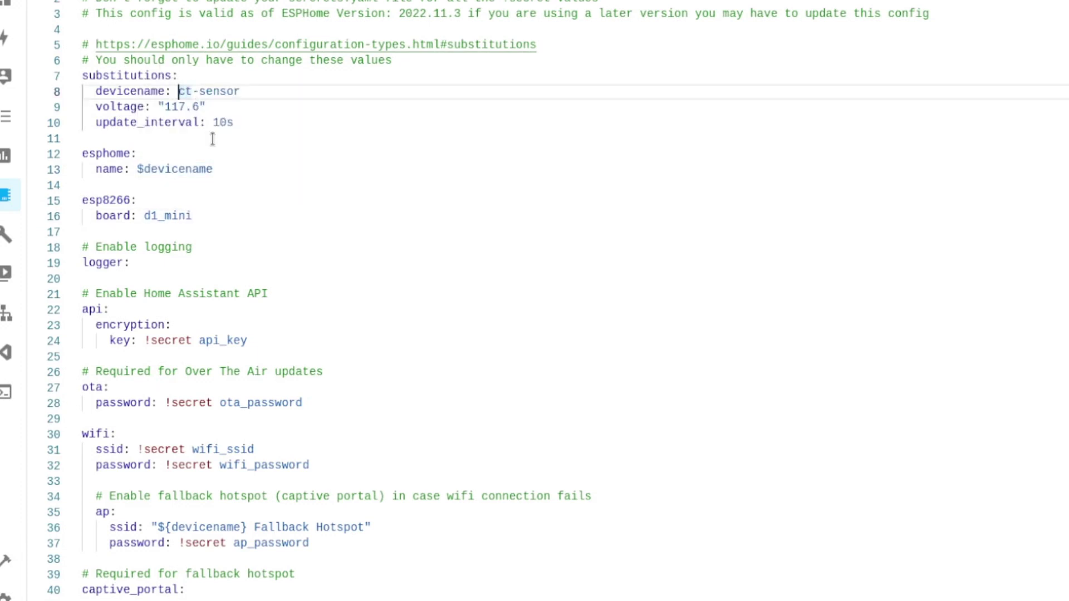
text(fridge-)
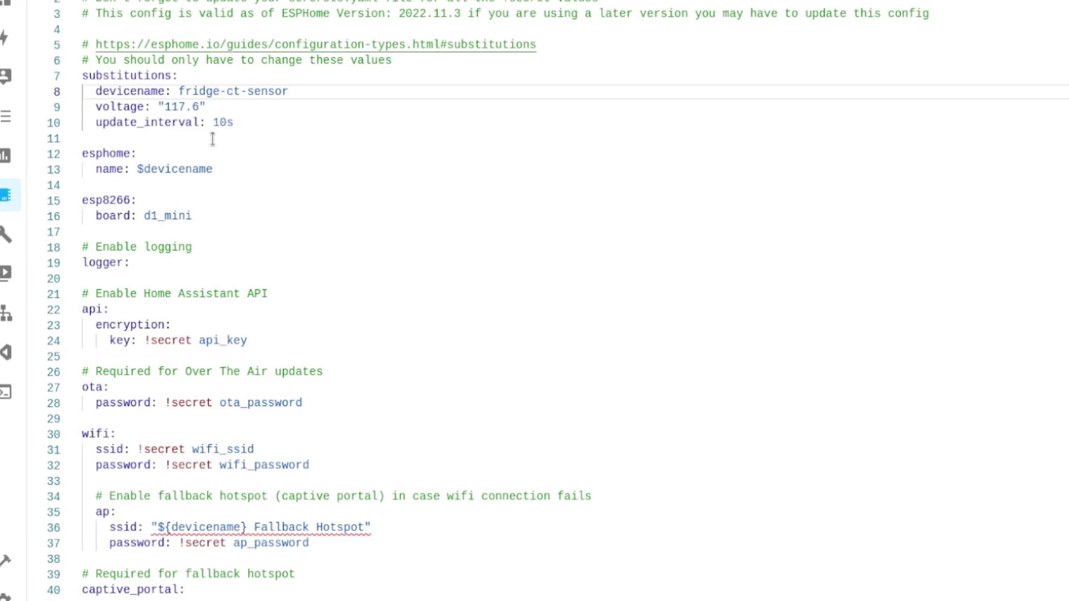
key(BackSpace)
key(BackSpace)
key(BackSpace)
key(BackSpace)
key(BackSpace)
key(BackSpace)
key(BackSpace)
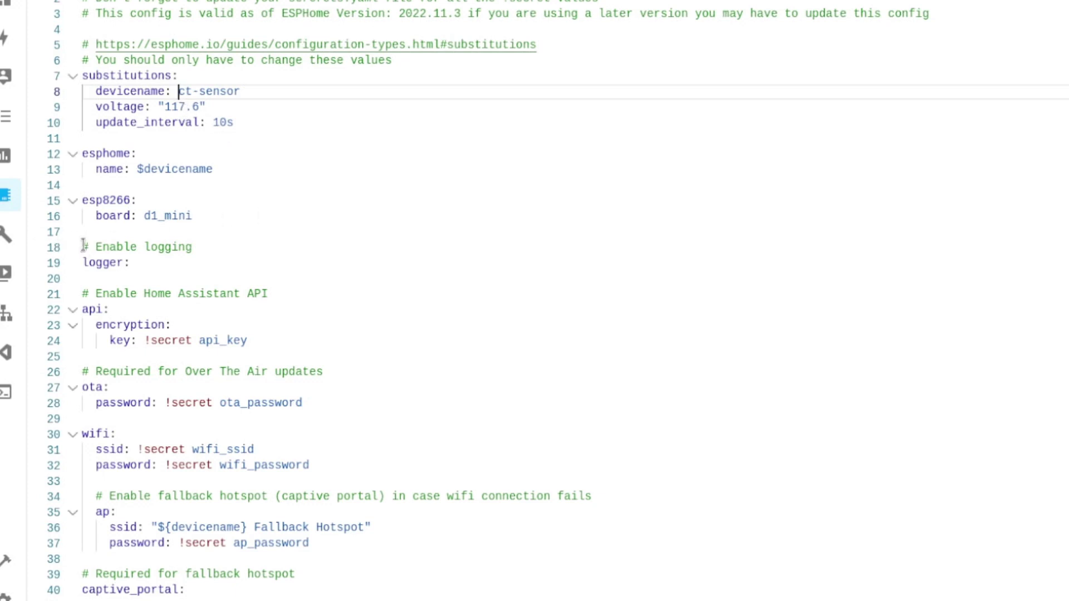
Review the logging, API, OTA and Wi-Fi sections, then close the editor
drag(84, 245, 323, 565)
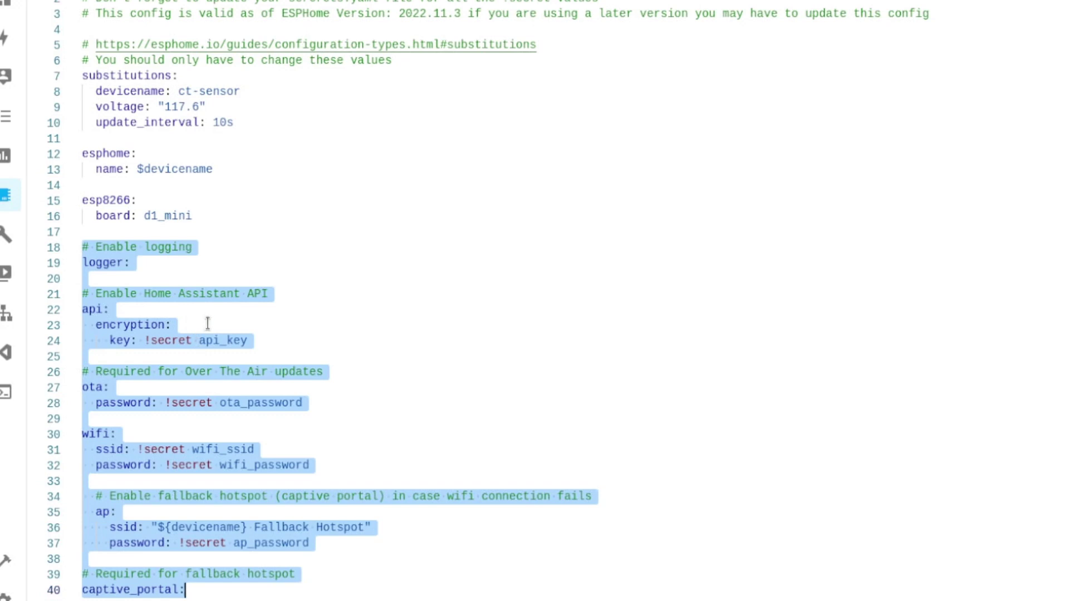
click(398, 400)
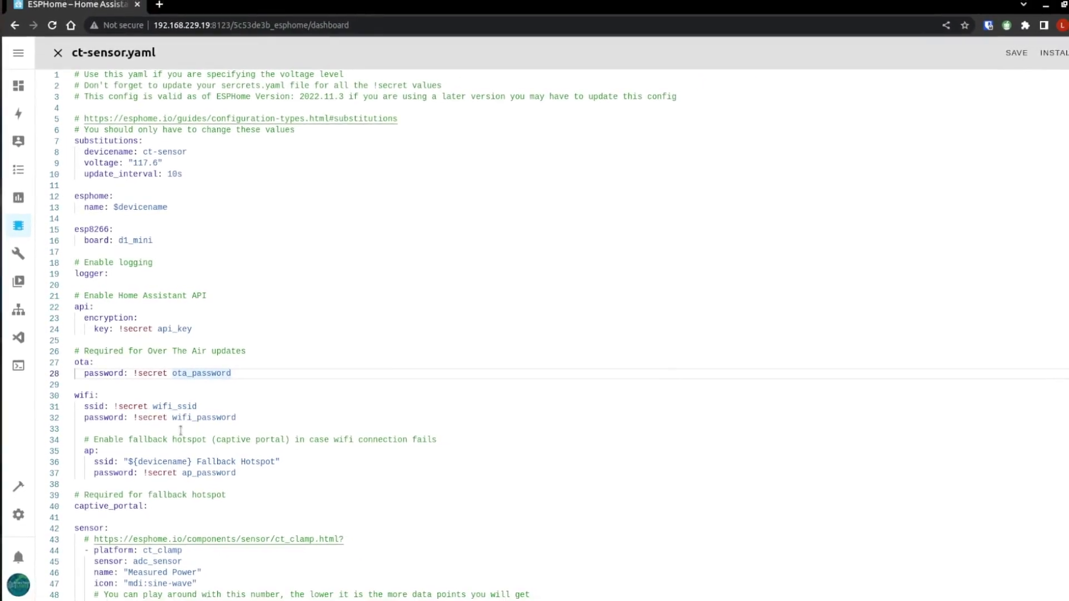
click(59, 61)
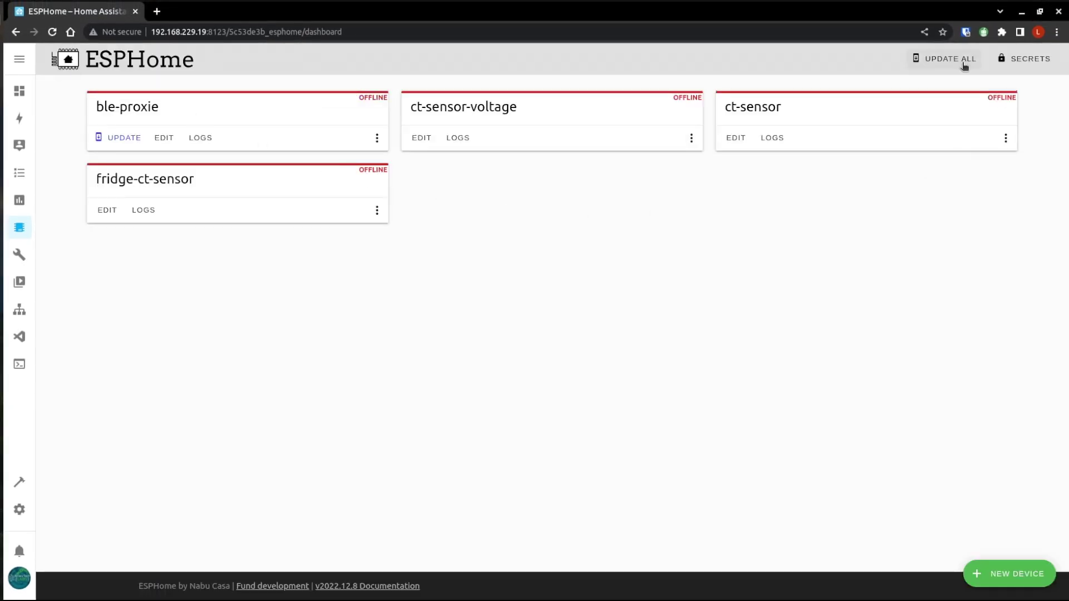
click(735, 138)
scroll(248, 393, down, 4)
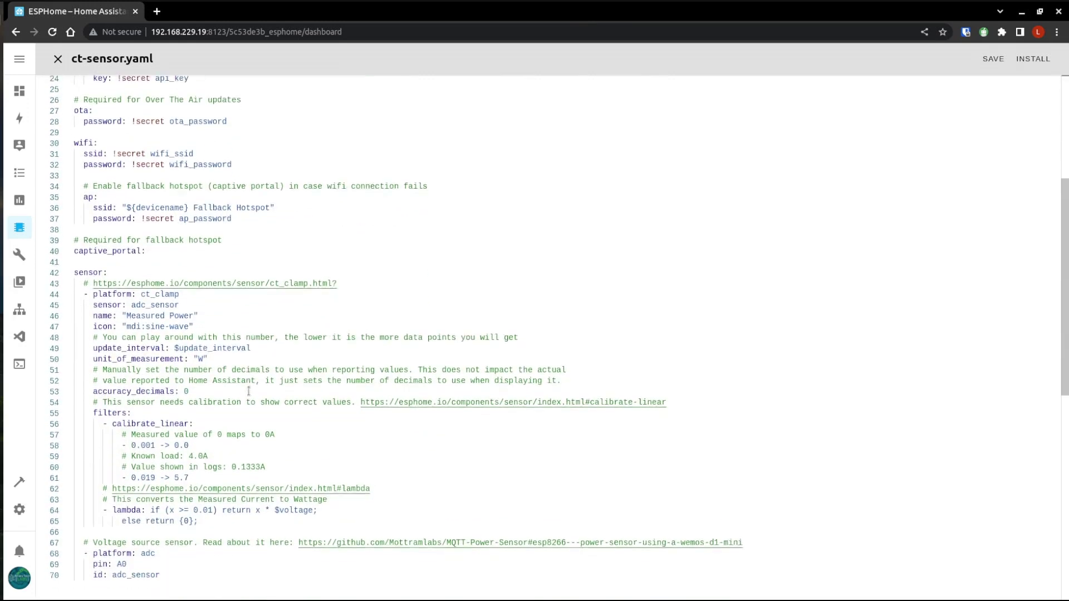
scroll(249, 391, down, 2)
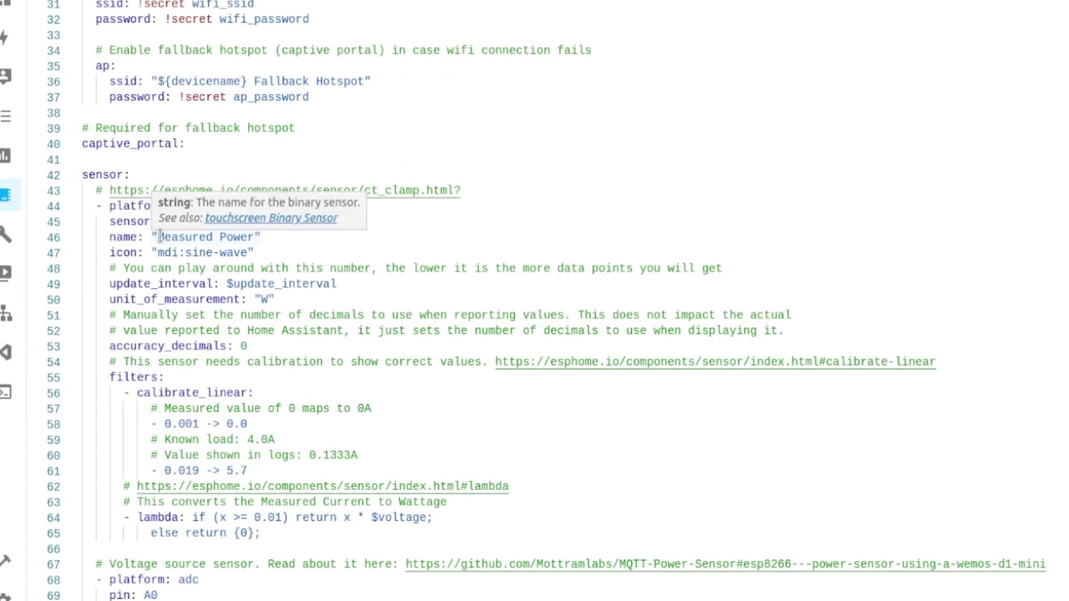
drag(159, 235, 261, 237)
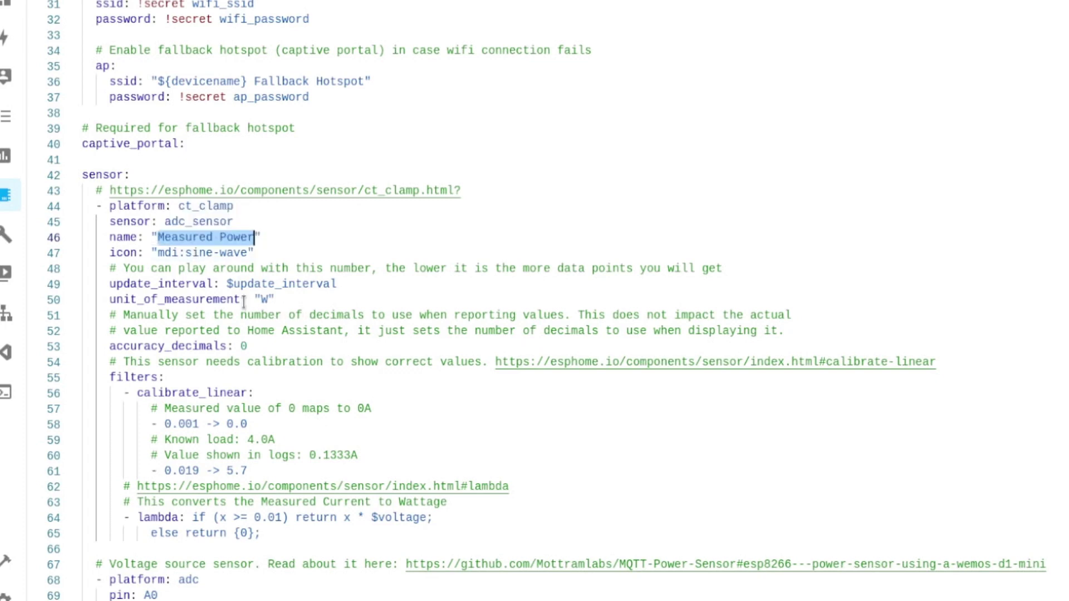
drag(275, 298, 106, 287)
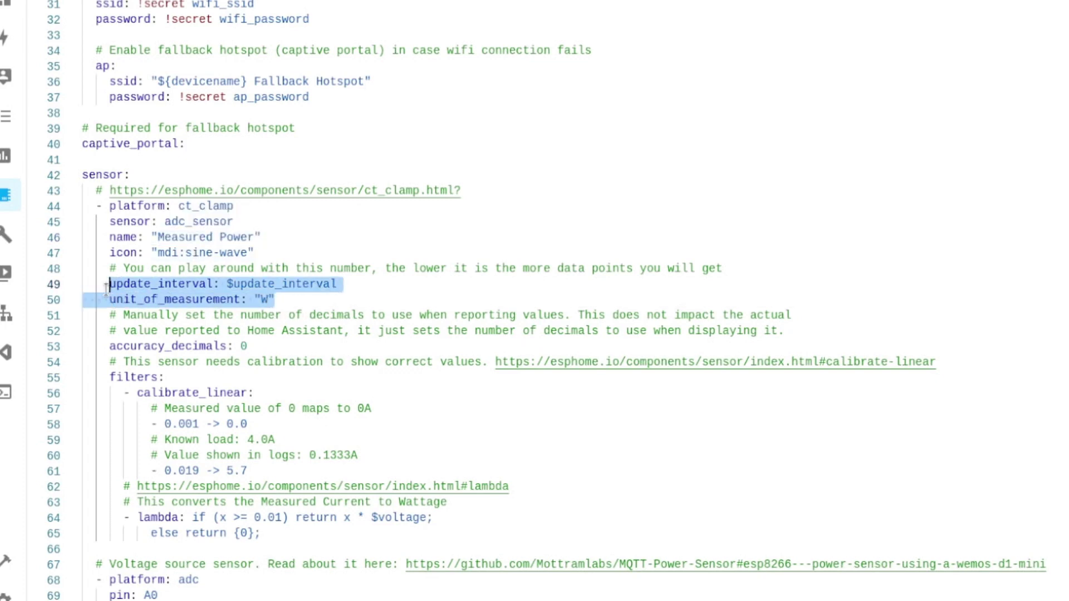
click(273, 294)
scroll(277, 320, down, 2)
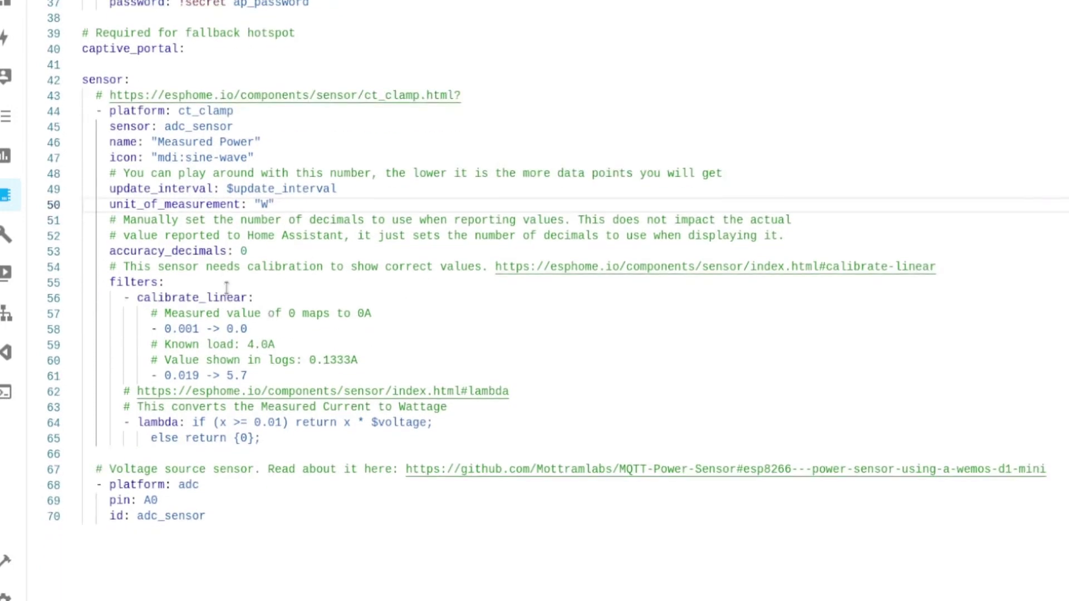
drag(111, 251, 245, 255)
click(273, 250)
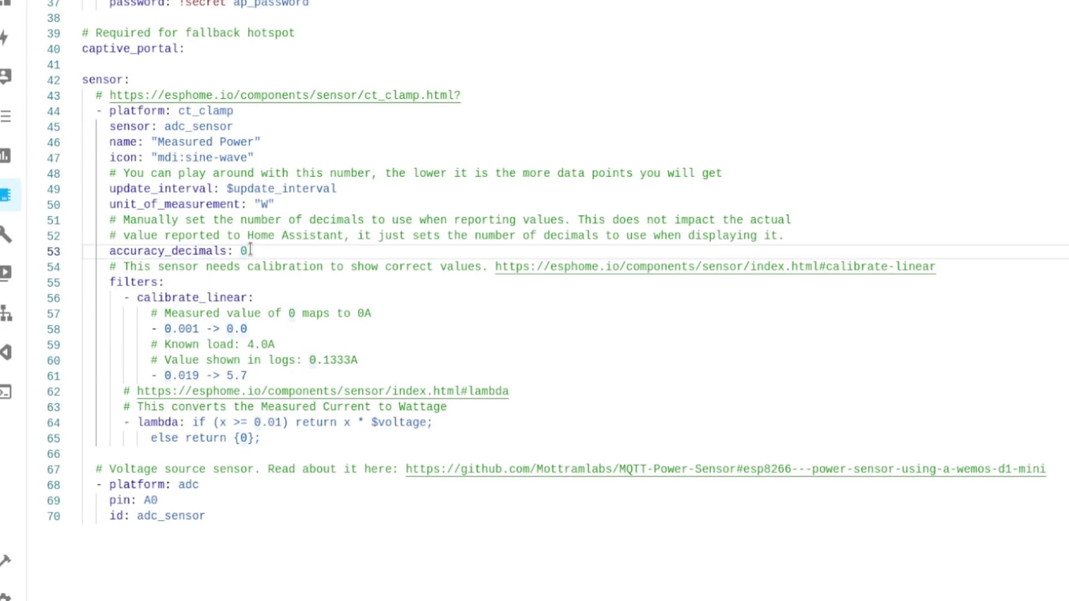
Review the calibration filters, the $voltage lambda term and the adc_sensor block on pin A0
mouse_move(250, 248)
drag(110, 283, 313, 436)
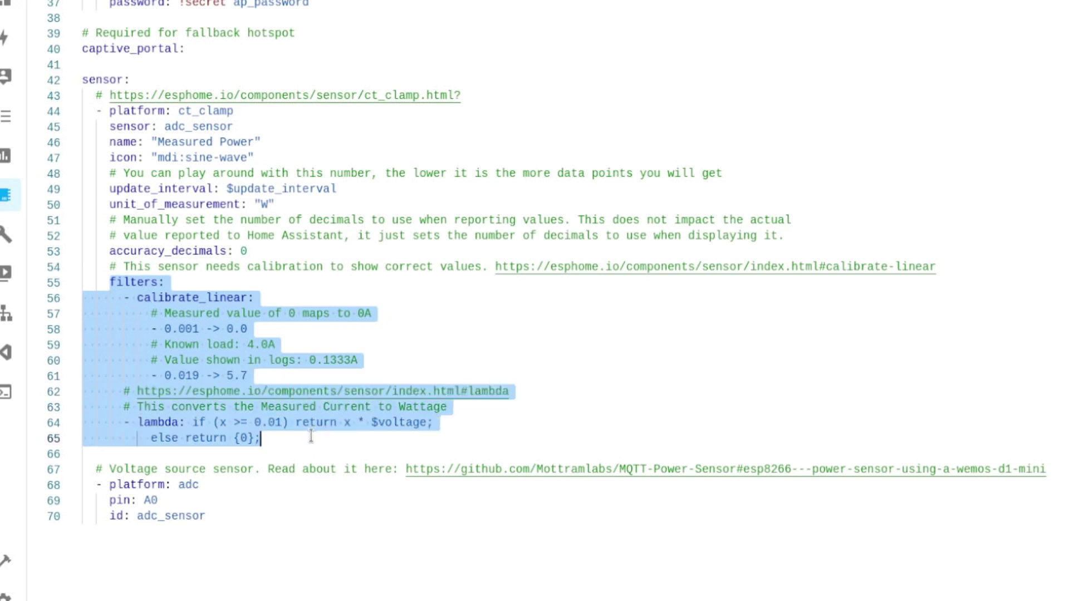
click(275, 440)
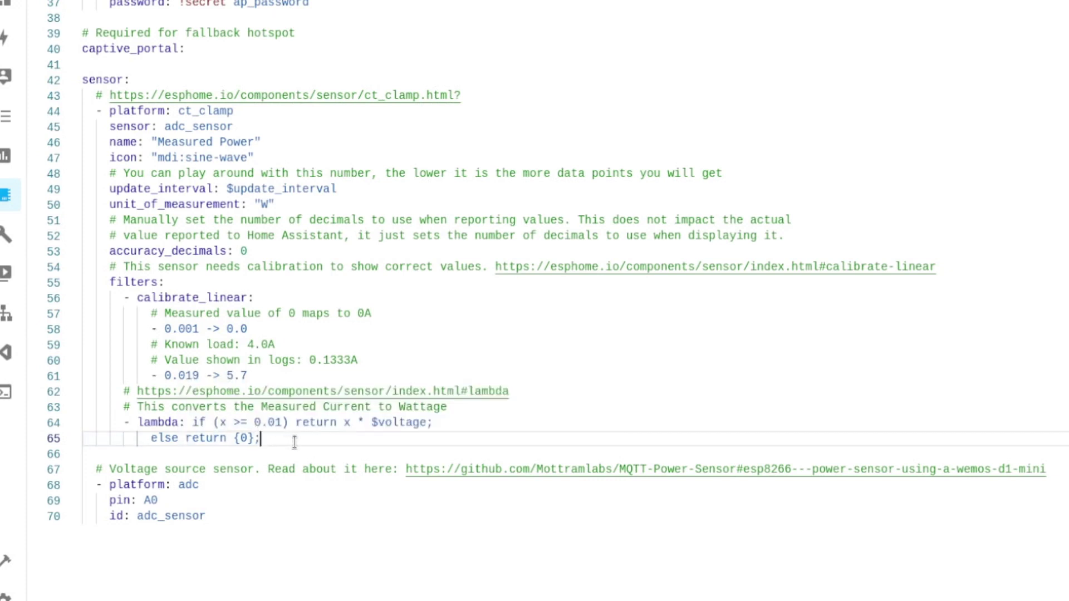
mouse_move(226, 421)
drag(255, 422, 427, 423)
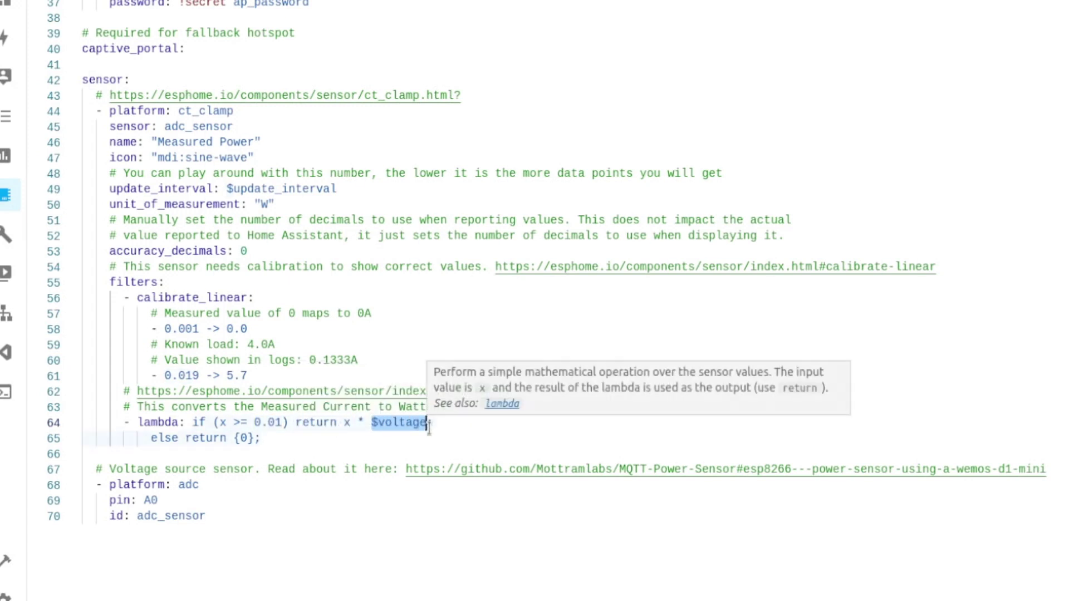
click(256, 438)
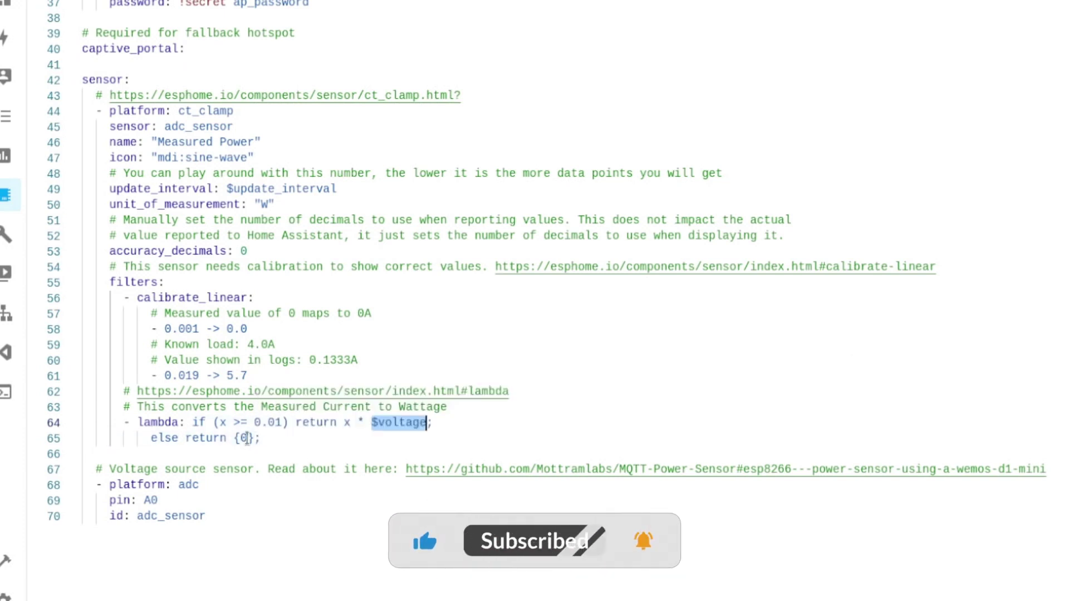
drag(222, 519, 89, 469)
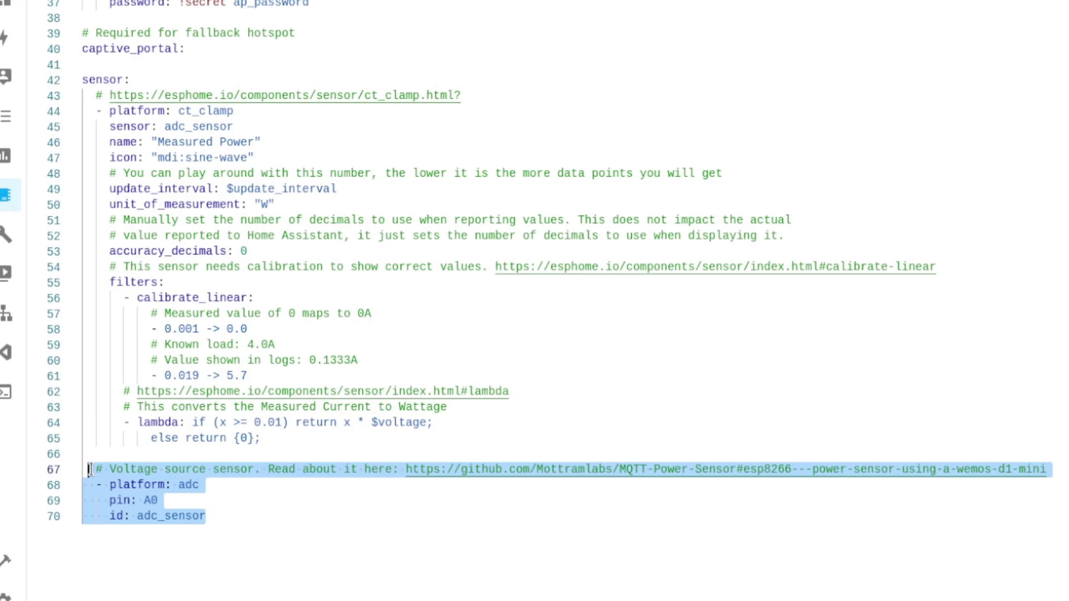
click(234, 518)
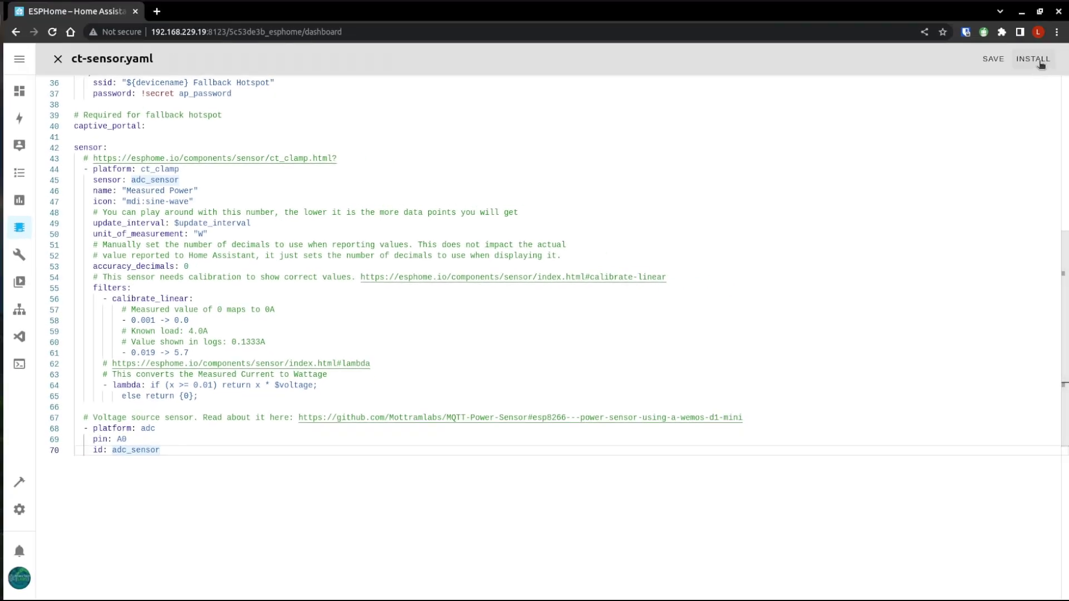
Install ct-sensor wirelessly and stop the log once Measured Power reports 0 W
click(1034, 59)
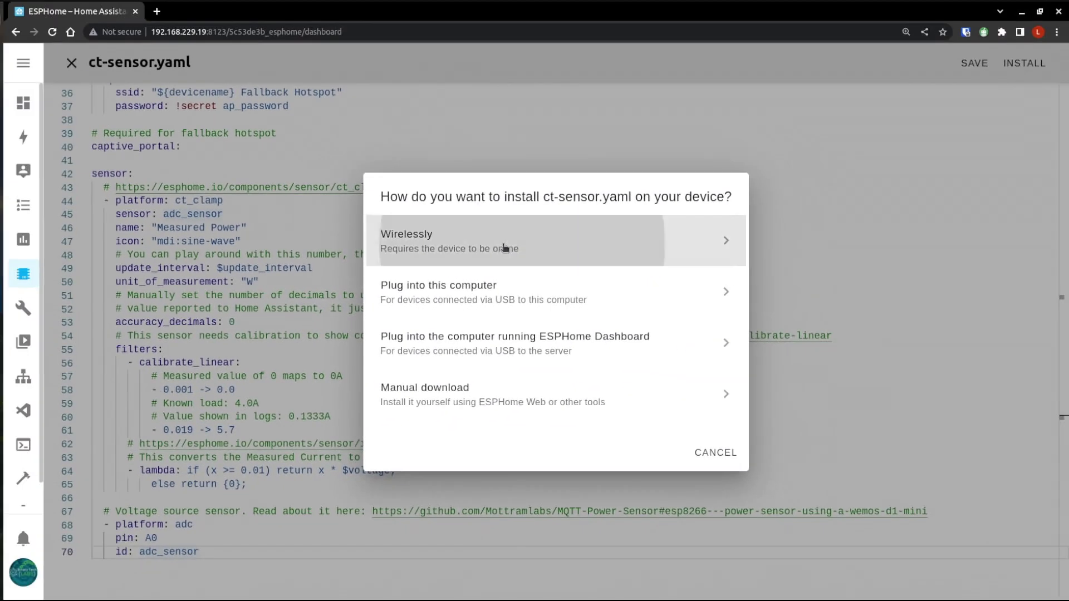
click(484, 237)
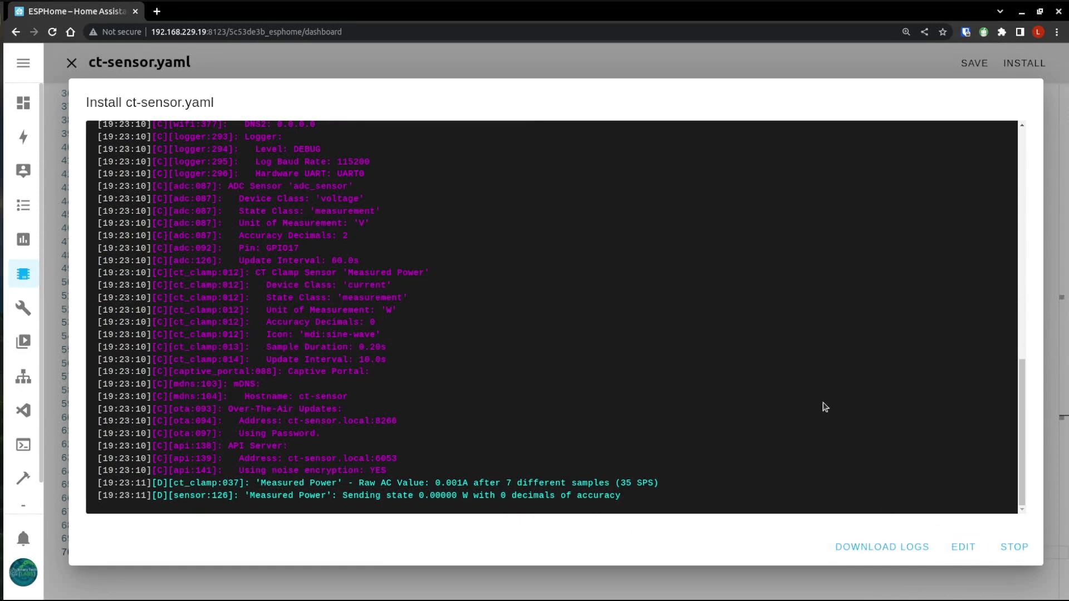
click(1007, 547)
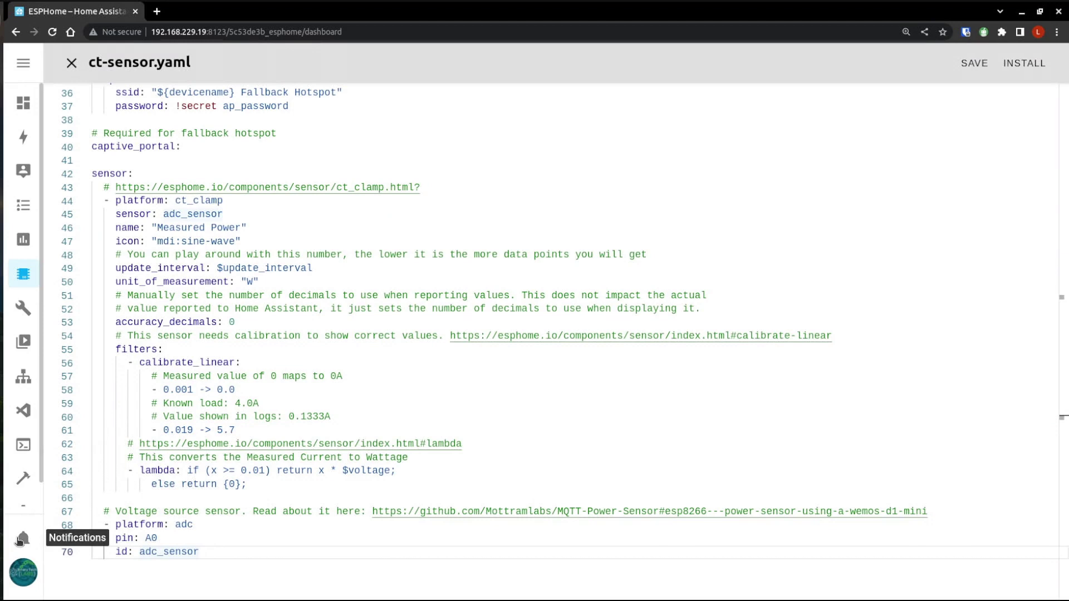
Leave the editor for Devices & Services, starting and then dismissing an ESPHome integration search
click(73, 63)
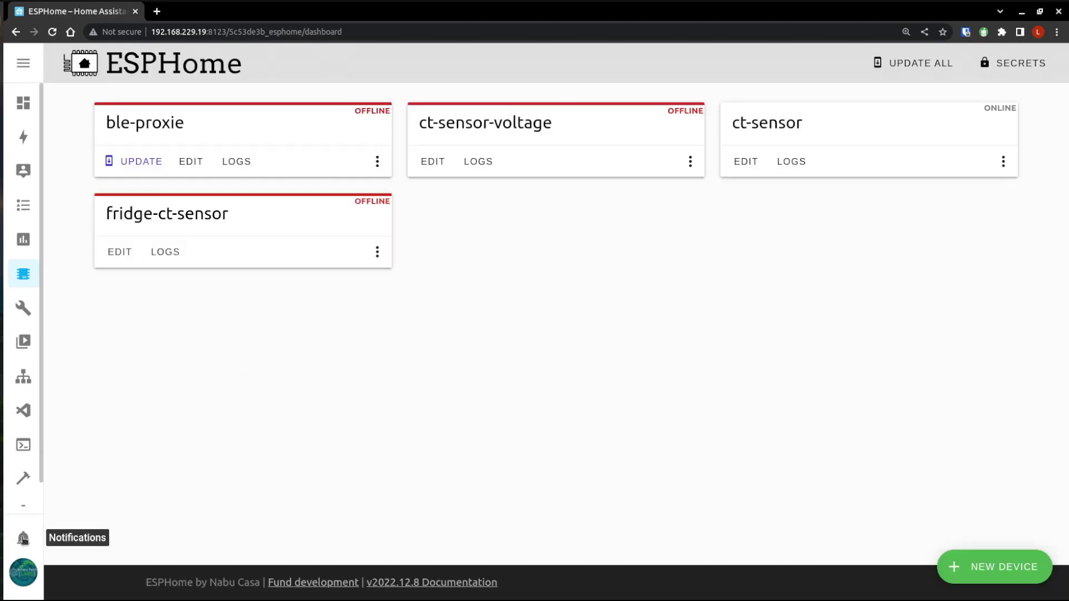
click(23, 506)
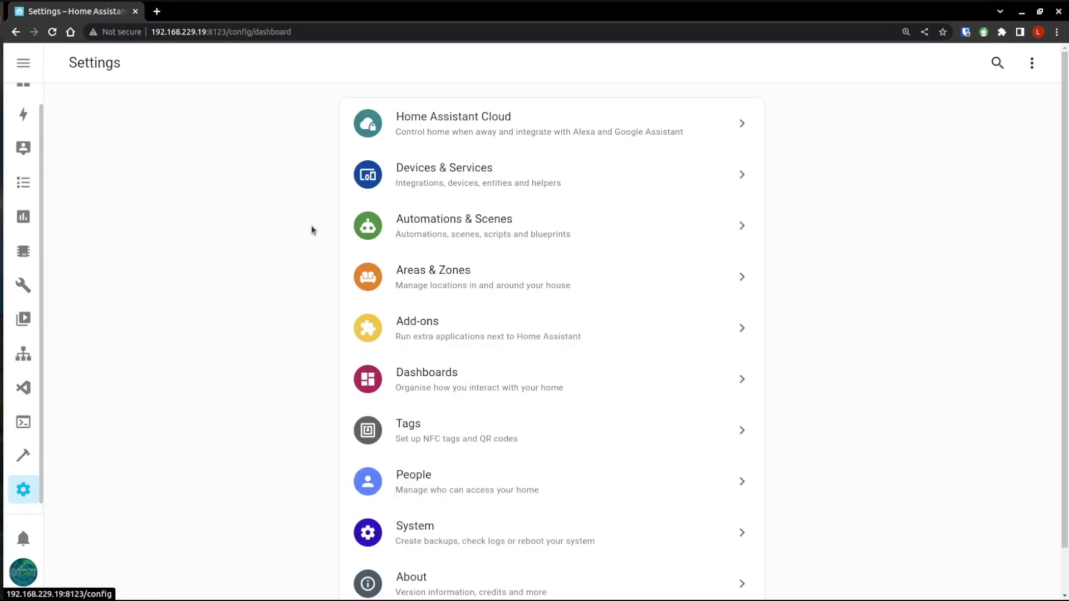
click(463, 184)
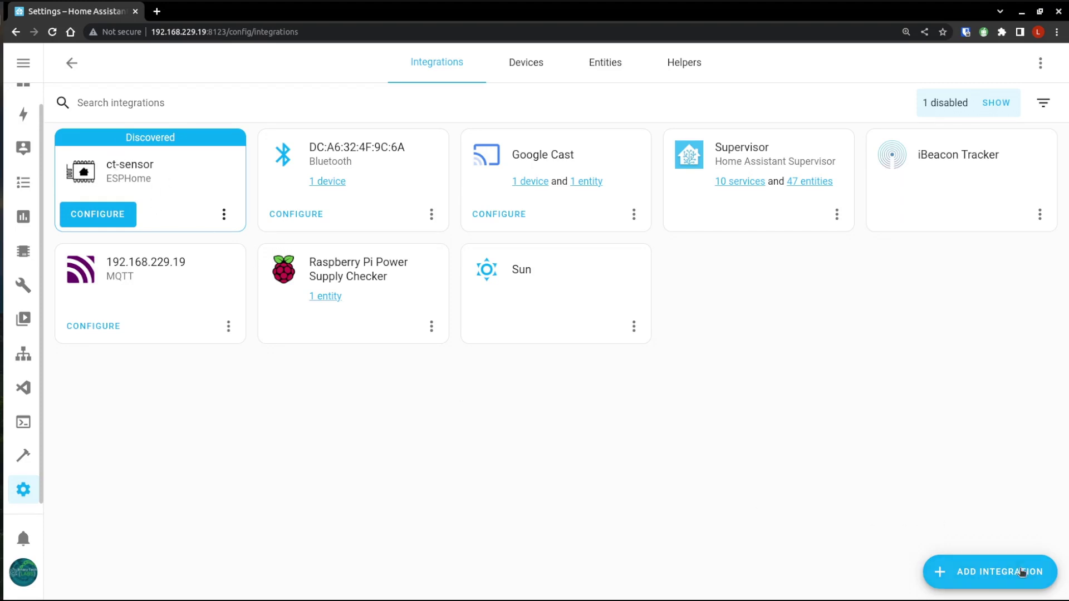
click(1024, 573)
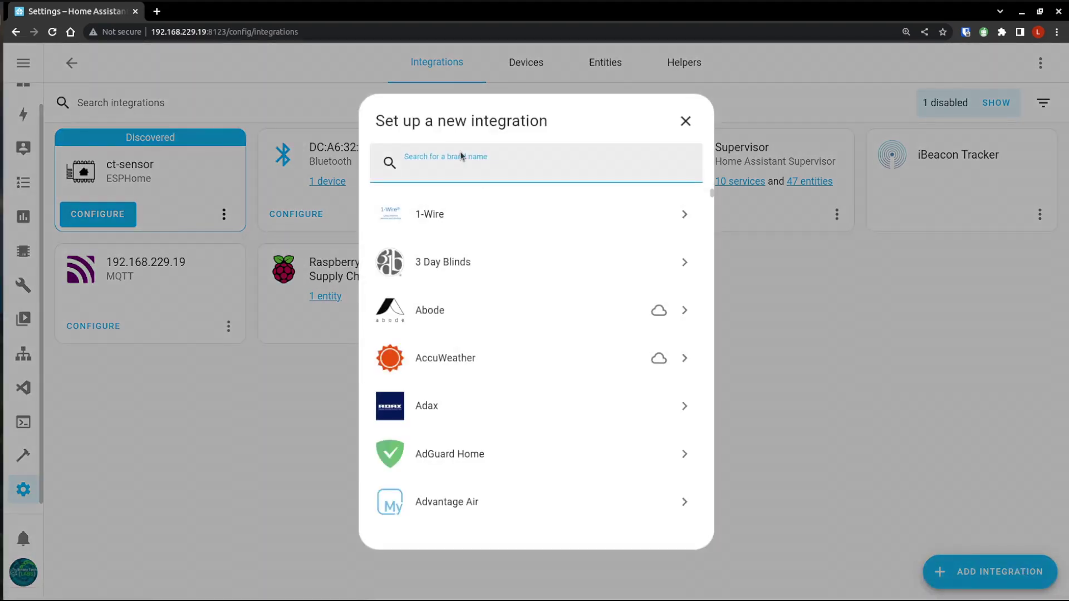
text(esp)
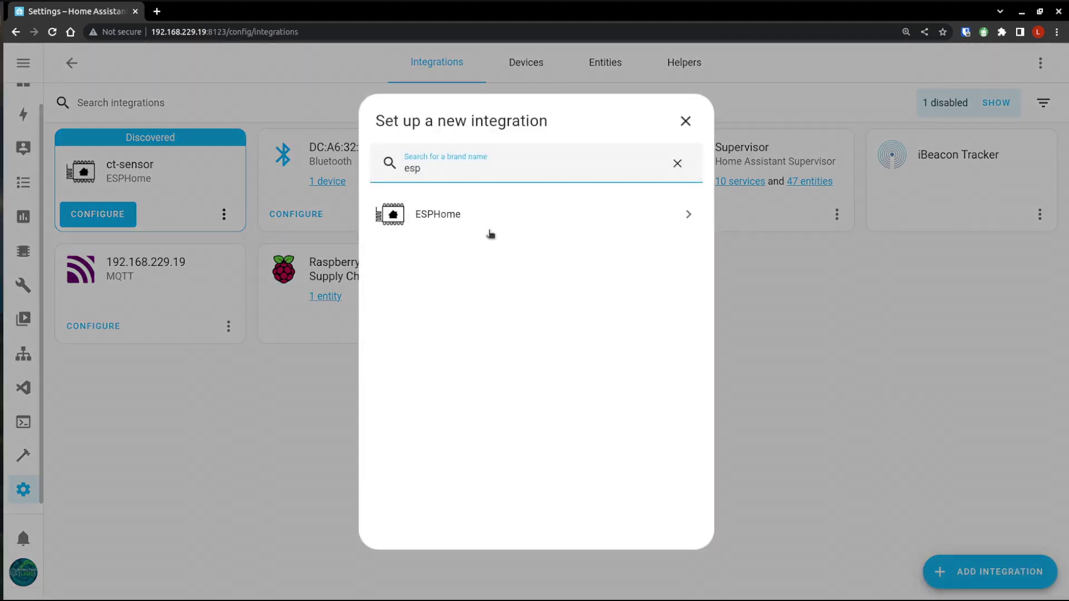
click(488, 221)
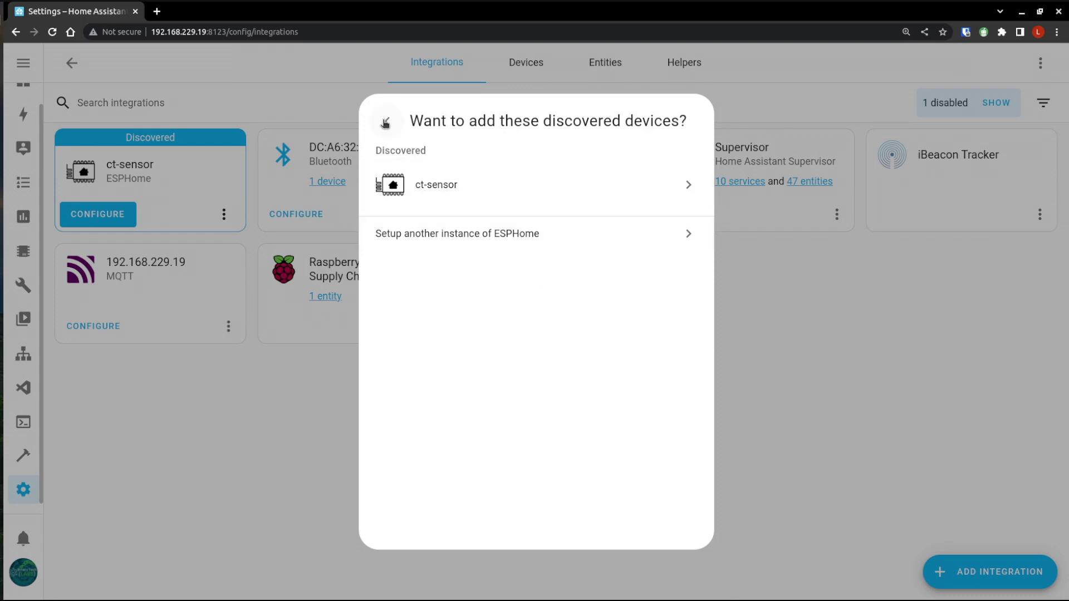
click(387, 121)
click(685, 121)
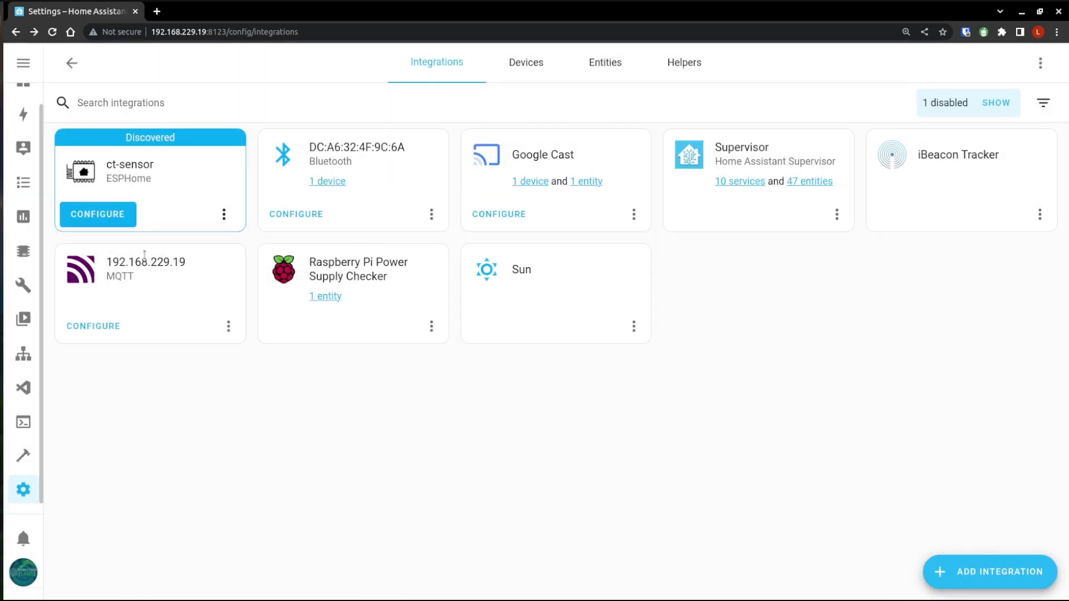
Configure the discovered ct-sensor ESPHome device, submitting and finishing its setup
click(119, 217)
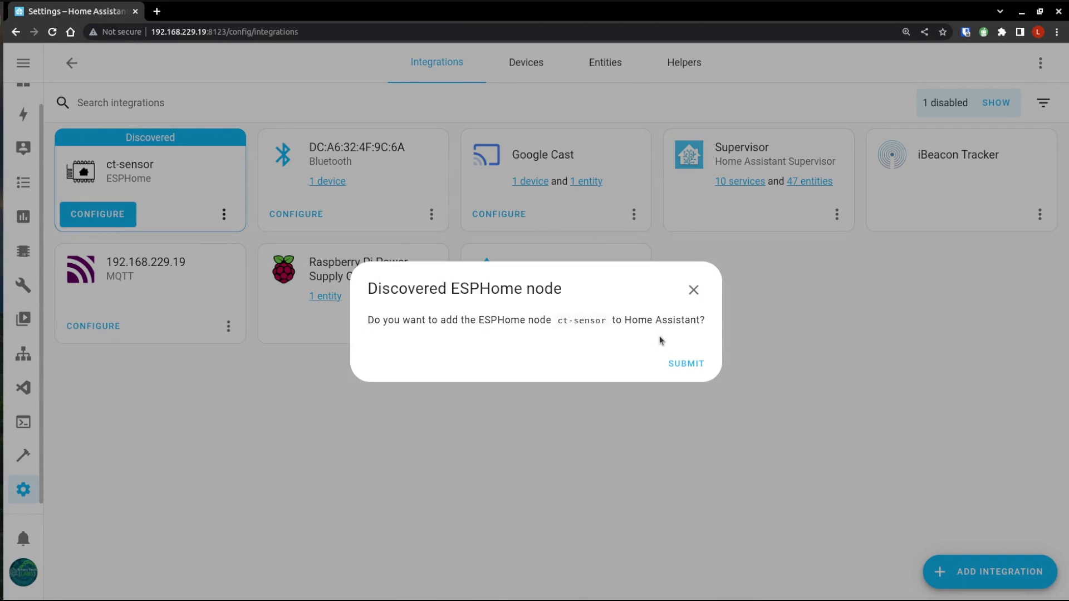
click(691, 365)
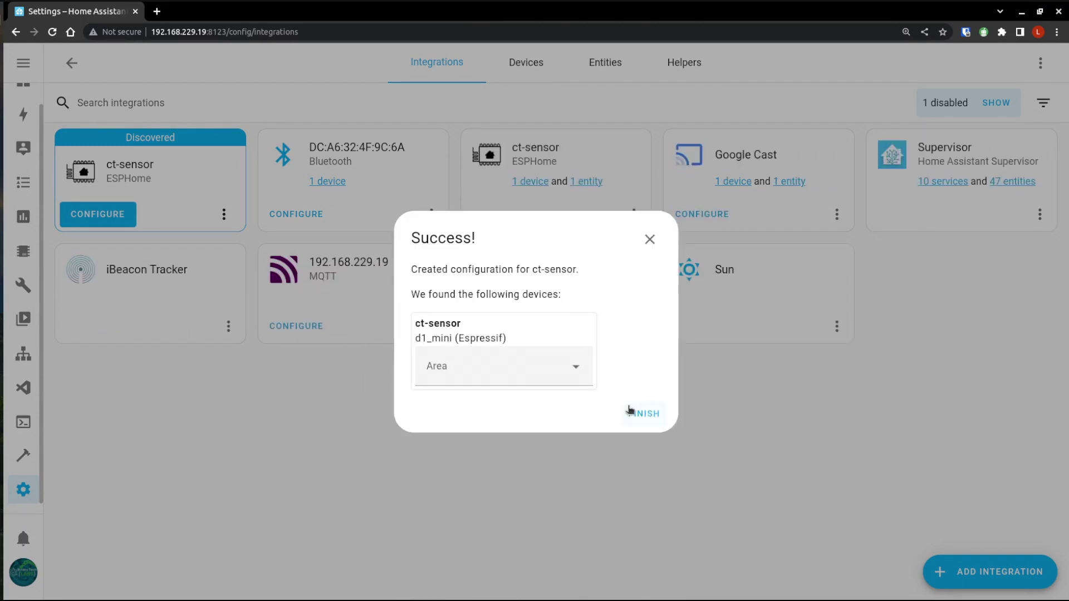
click(639, 412)
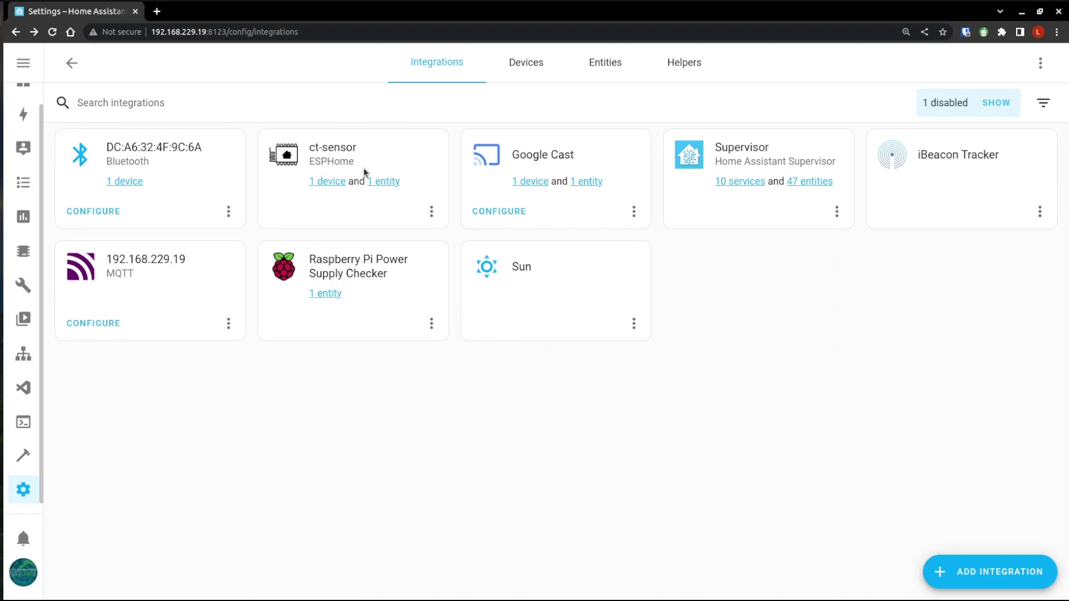
scroll(23, 114, up, 1)
Add a Measured Power entity card, found by searching 'meas', to the Home dashboard and save
click(24, 104)
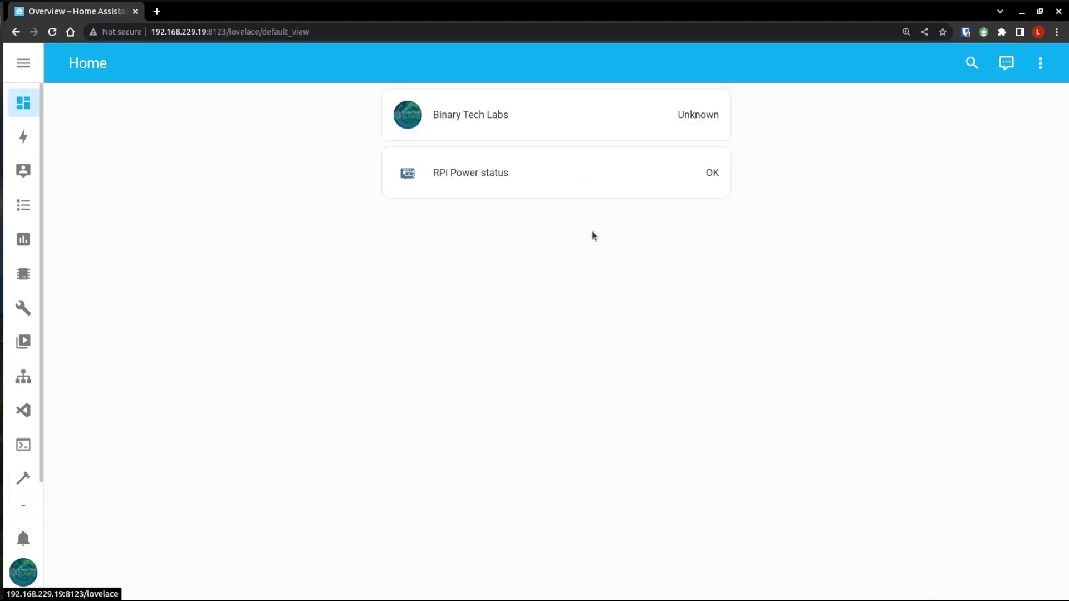
click(1040, 63)
click(1026, 103)
click(1016, 343)
click(688, 116)
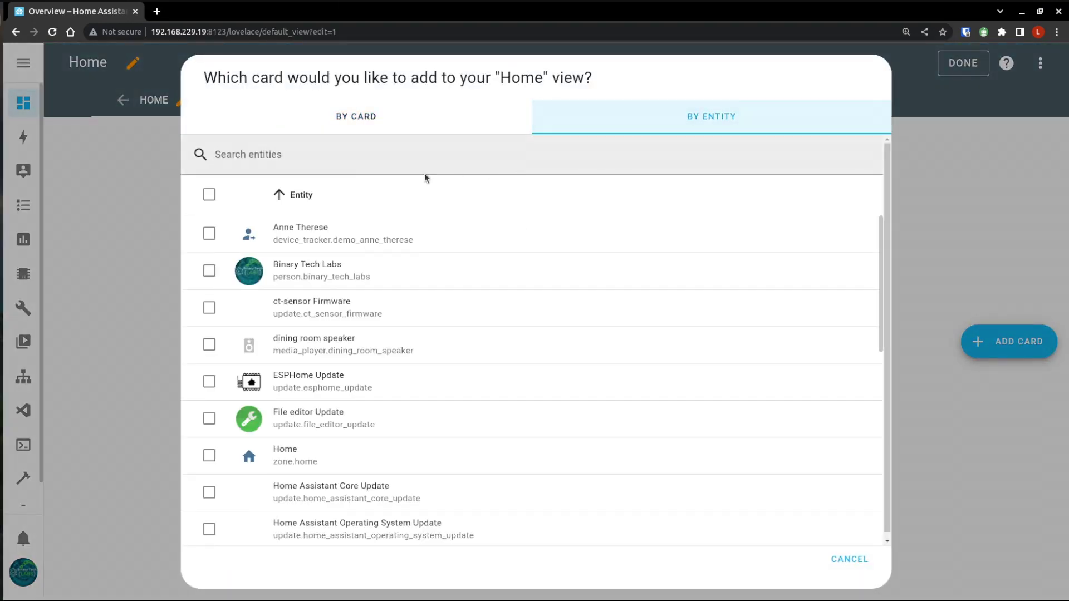
click(342, 162)
text(meas)
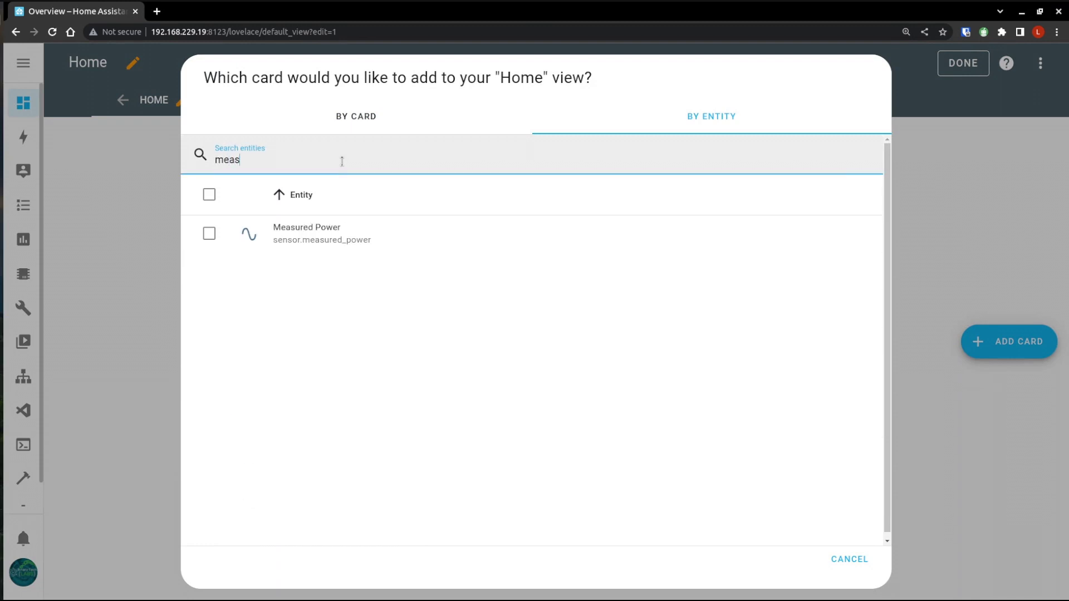
click(210, 233)
click(847, 560)
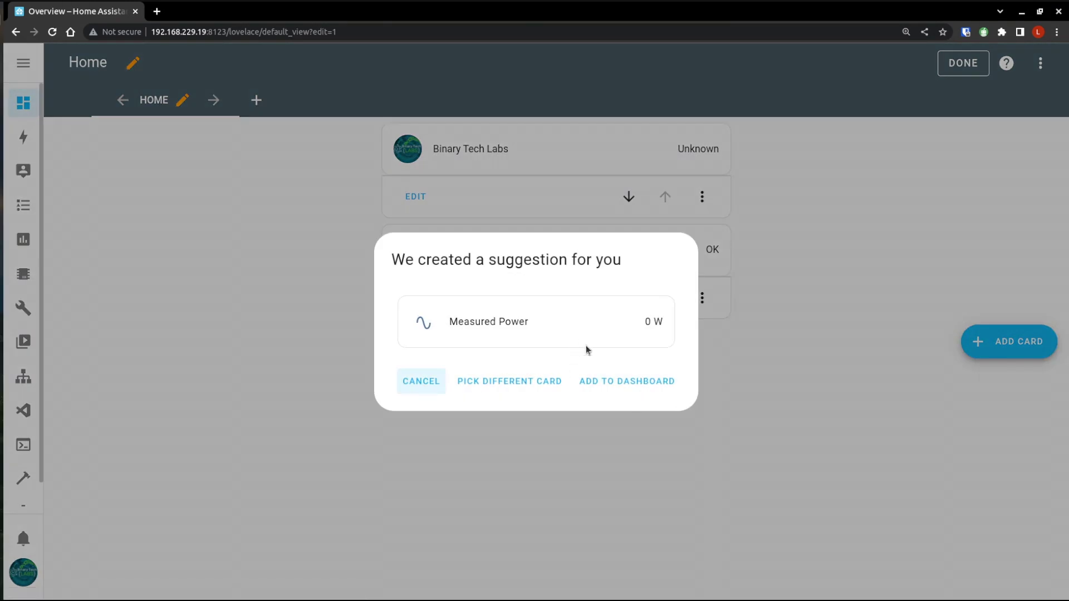
click(601, 384)
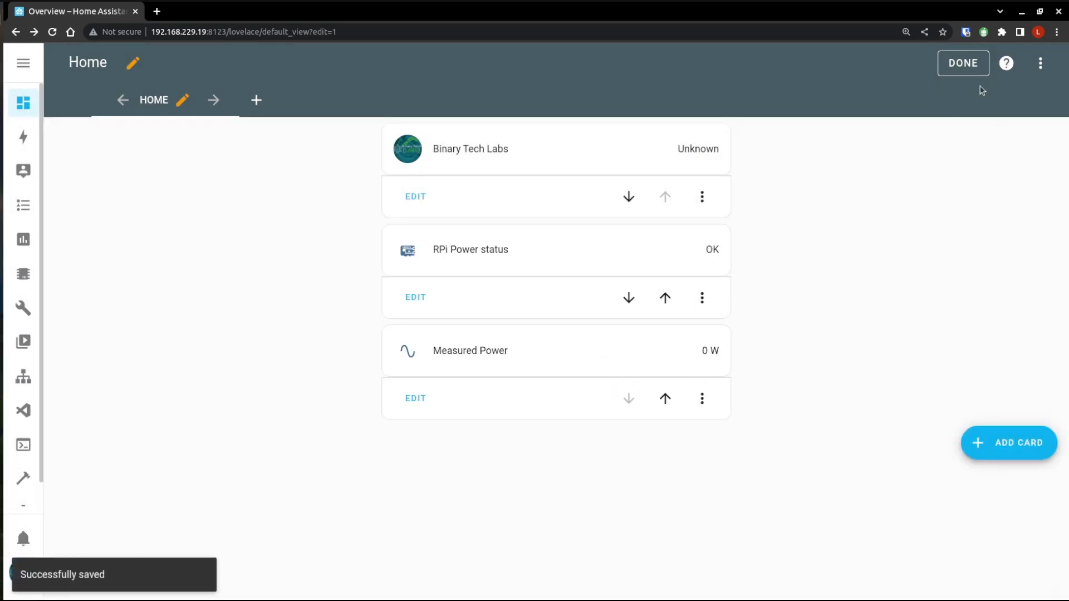
click(963, 67)
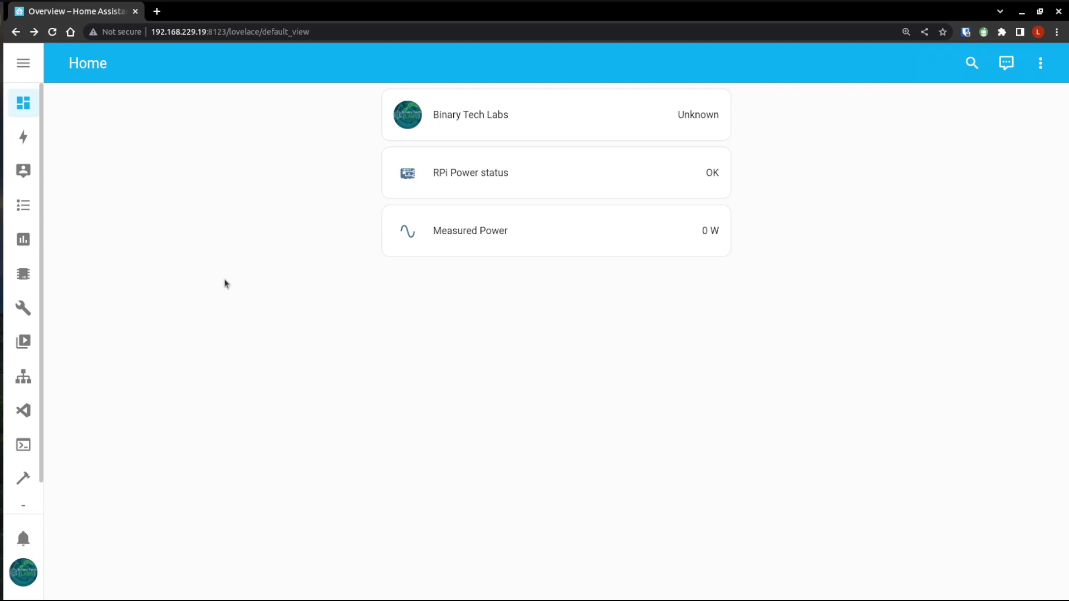
Delete the Measured Power filters block (lines 55–65) from ct-sensor.yaml and save the file
click(38, 274)
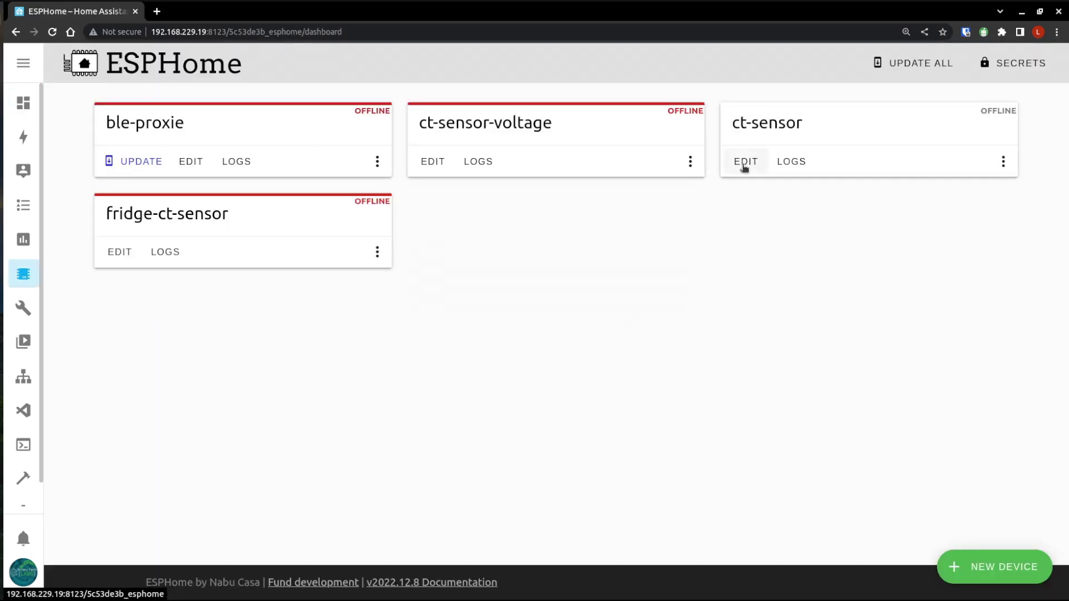
click(744, 162)
scroll(207, 390, down, 5)
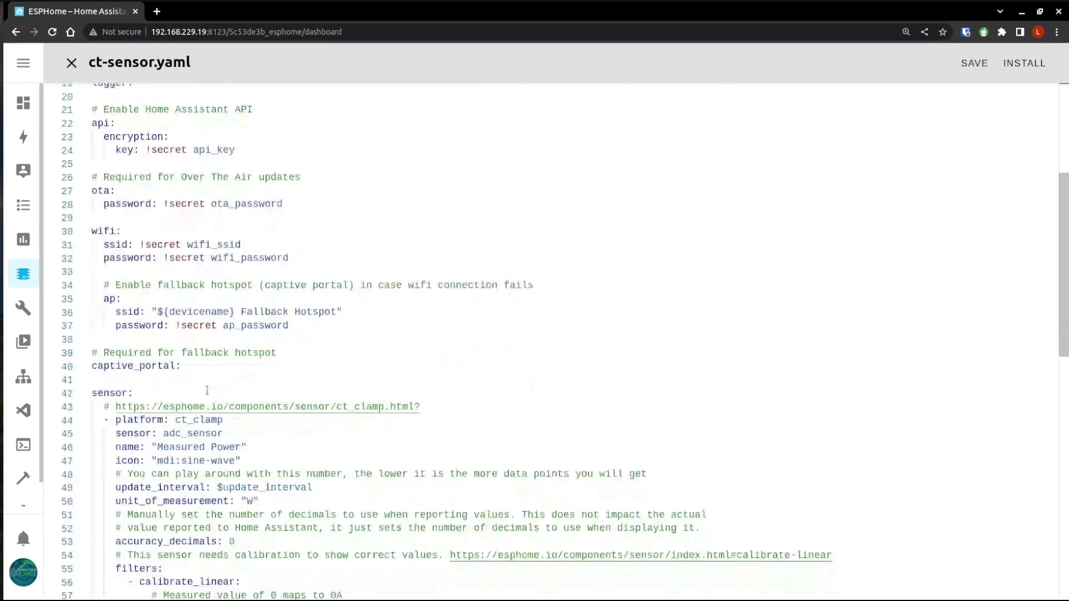
scroll(207, 391, down, 5)
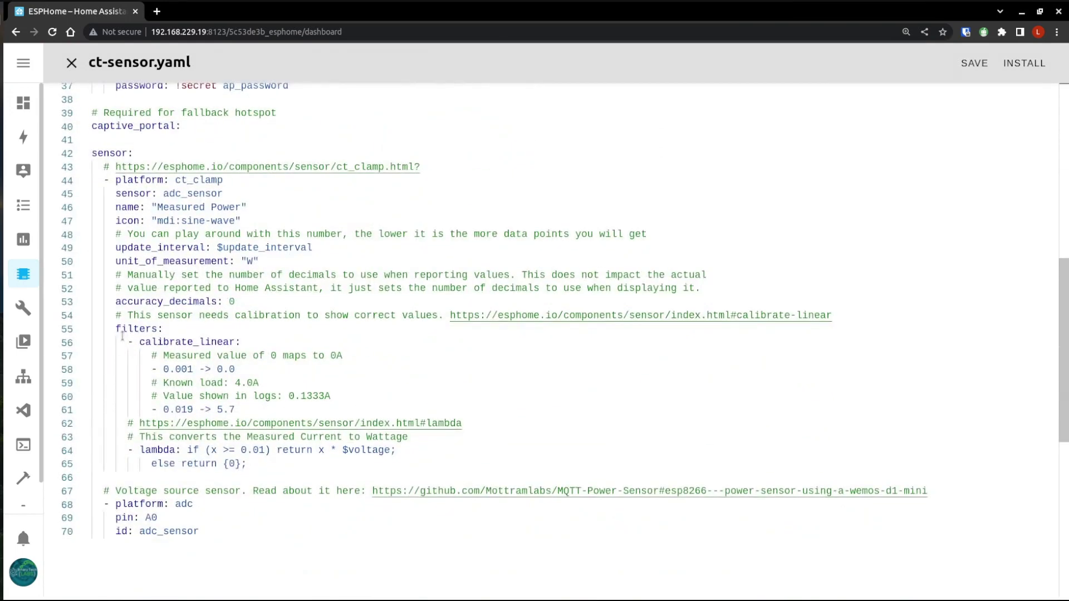
drag(114, 332, 253, 463)
key(ctrl+c)
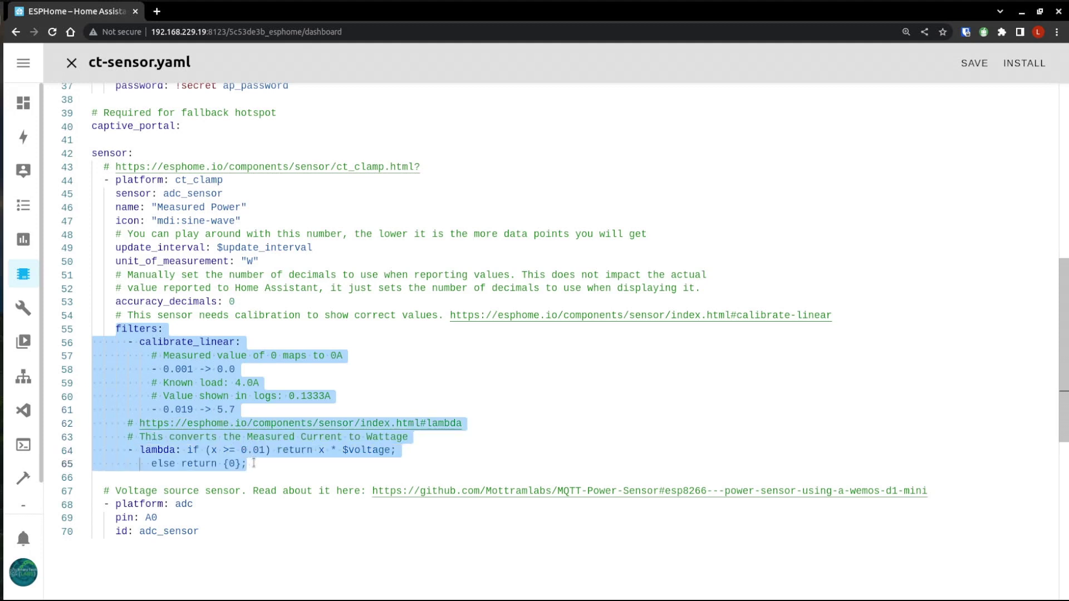
key(Delete)
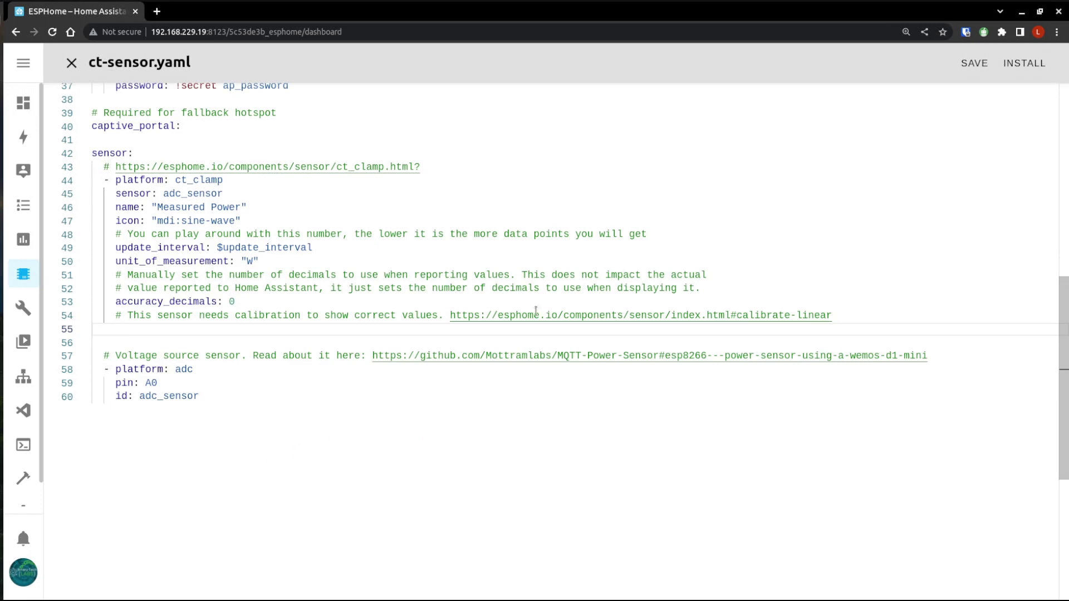
click(974, 64)
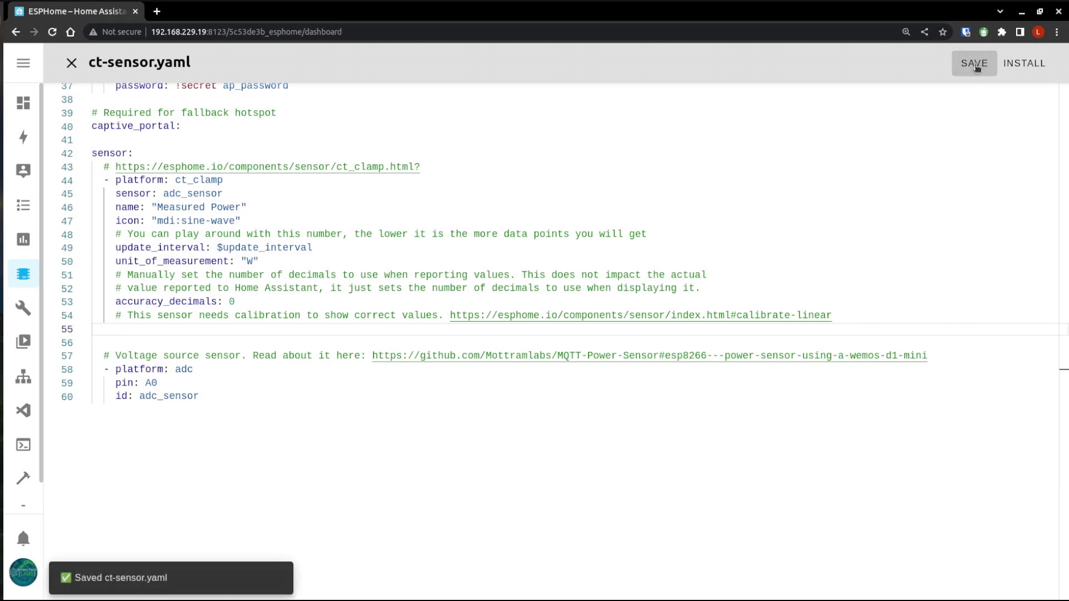
click(1024, 63)
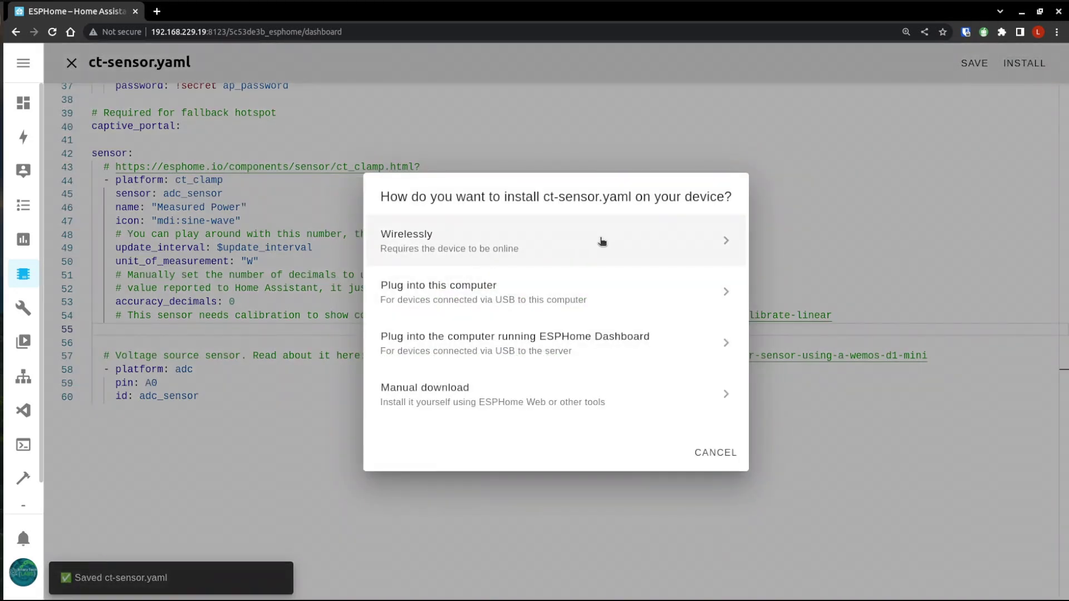
click(602, 241)
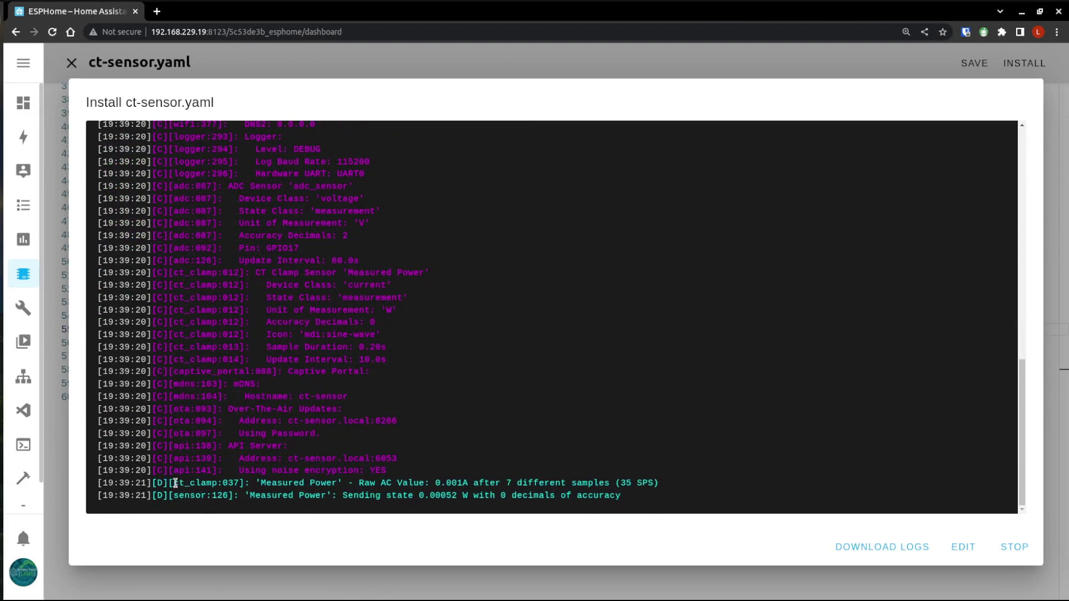
drag(169, 484, 532, 480)
click(517, 478)
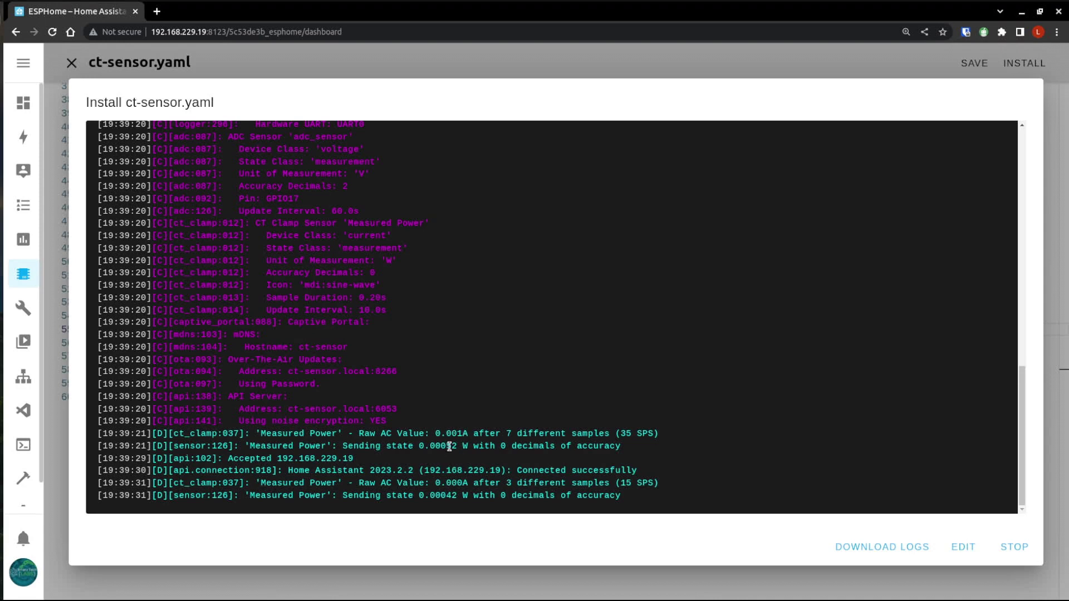
drag(436, 434, 467, 435)
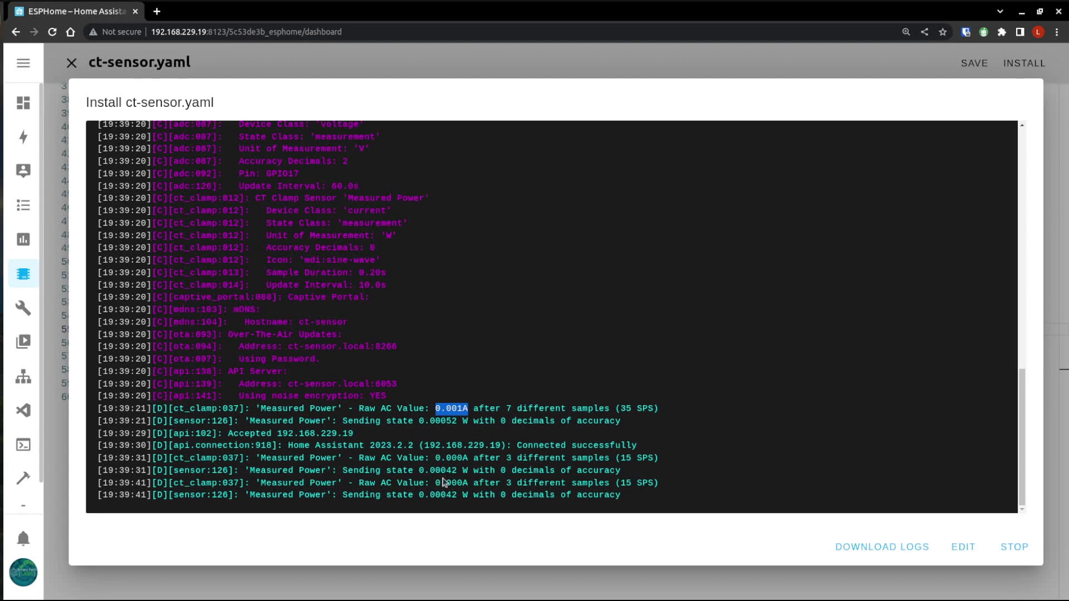
drag(435, 457, 466, 456)
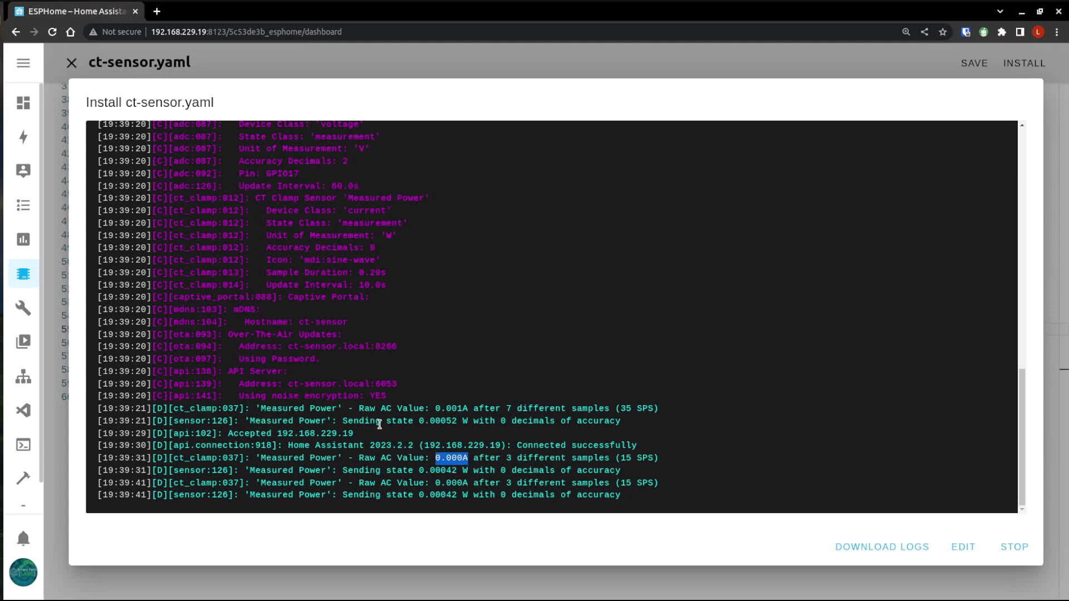
drag(419, 421, 477, 428)
click(466, 469)
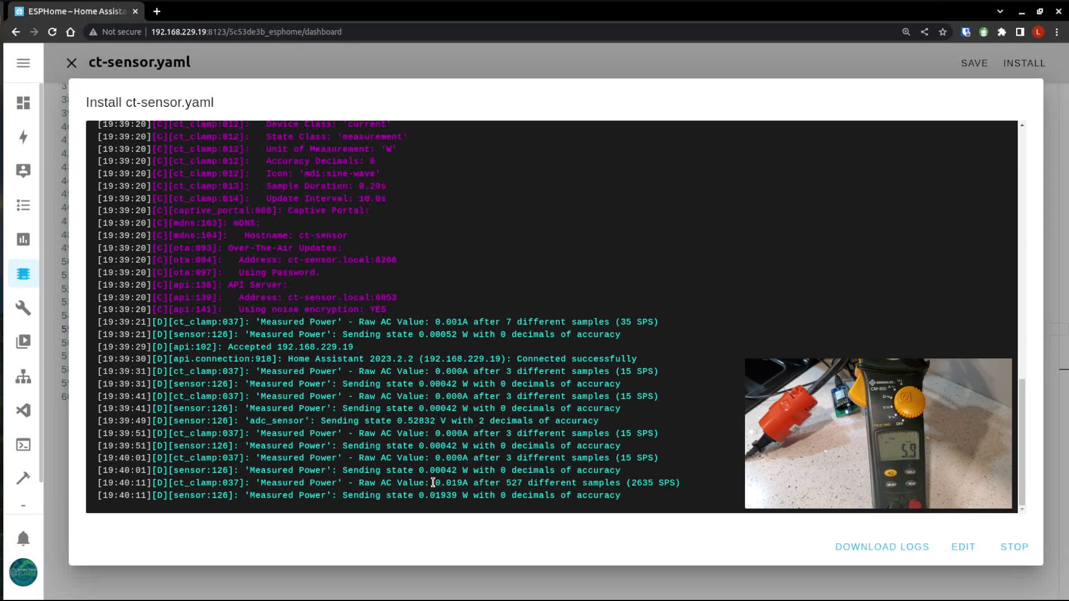
drag(433, 482, 467, 457)
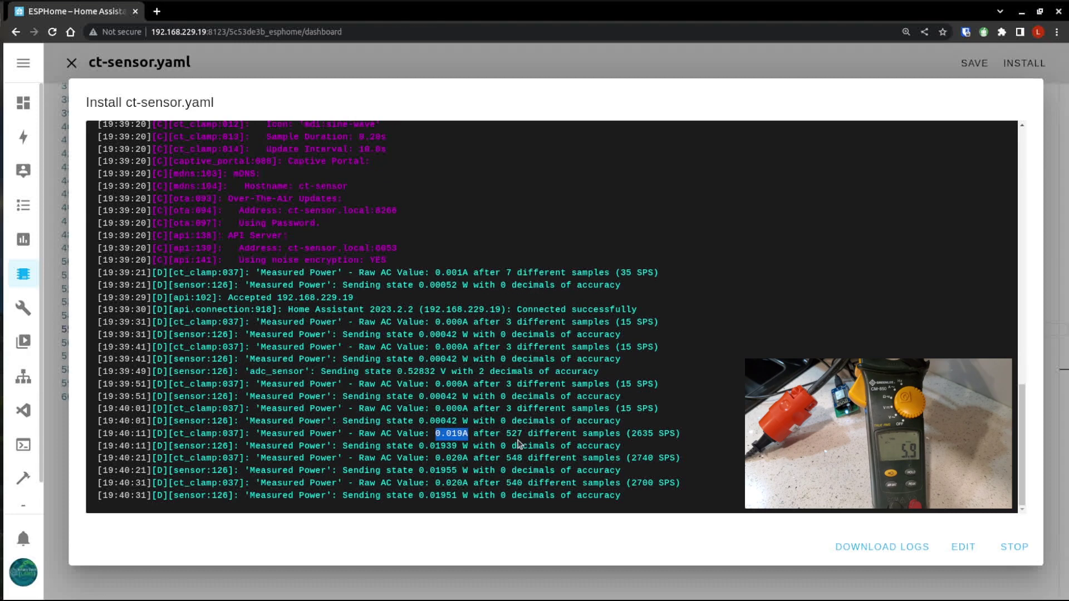
Download the install logs as logs_ct-sensor_upload (1).txt, view them in Text Editor, then stop the install
click(893, 549)
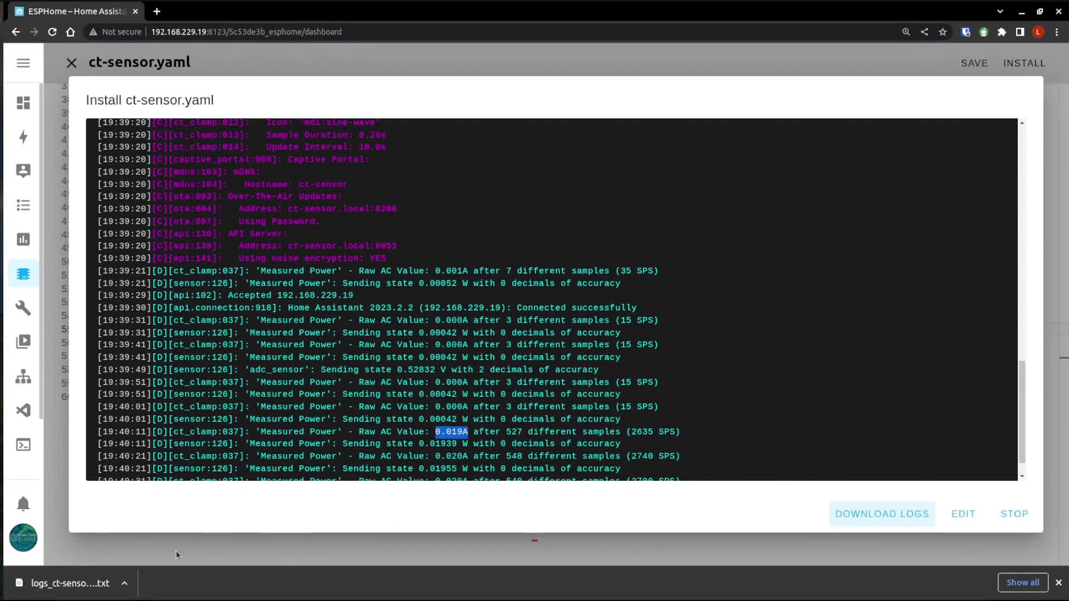
click(124, 583)
click(147, 513)
scroll(196, 451, down, 6)
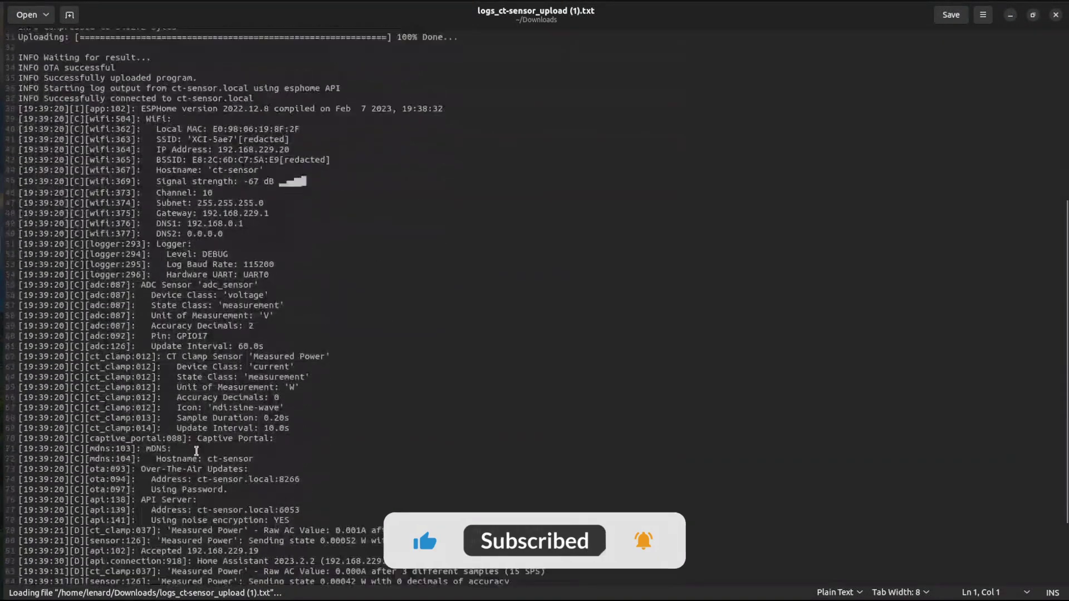
click(1011, 15)
click(1014, 546)
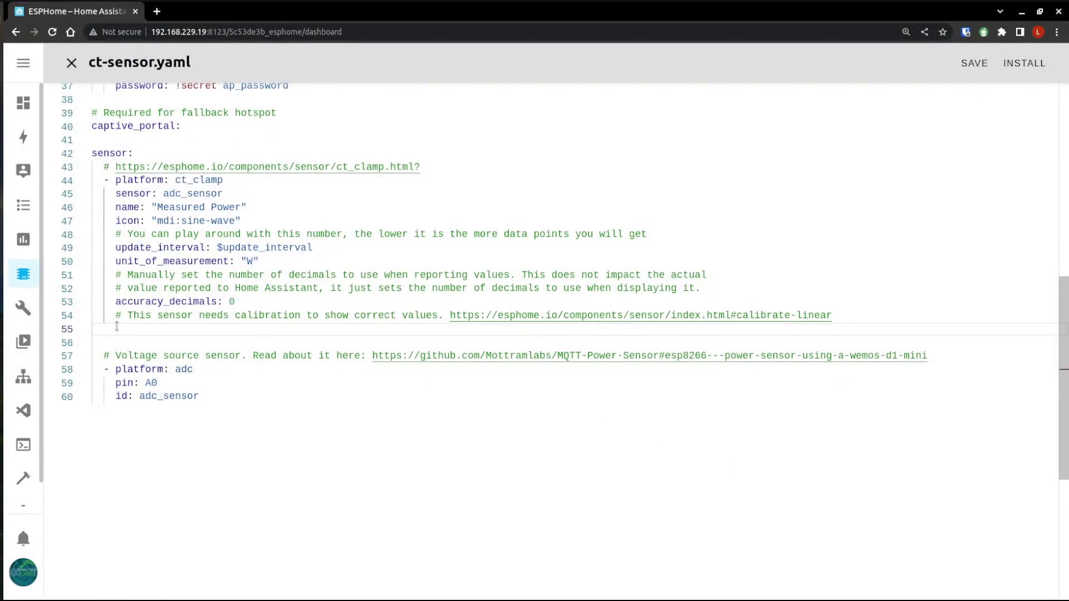
Reopen ct-sensor.yaml and paste the calibrate_linear filters and lambda block at line 55
click(76, 71)
click(747, 161)
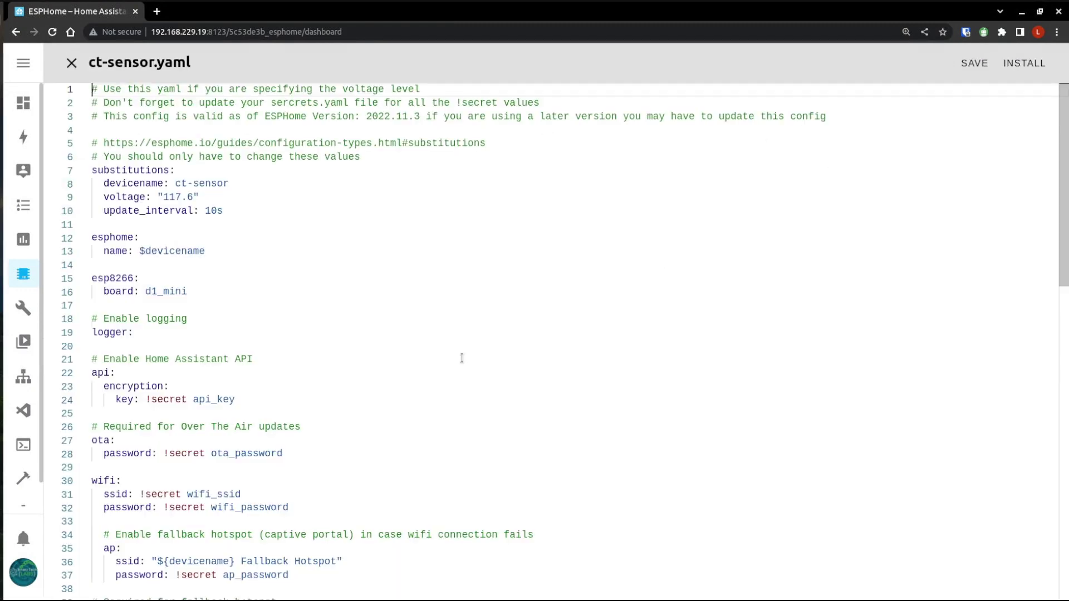
scroll(179, 426, down, 8)
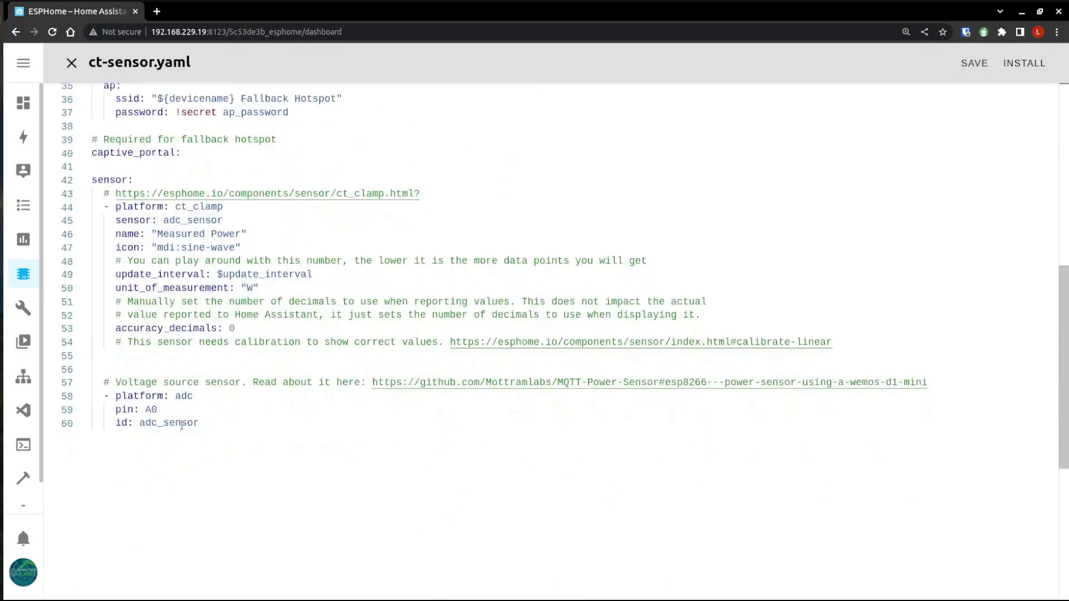
click(145, 356)
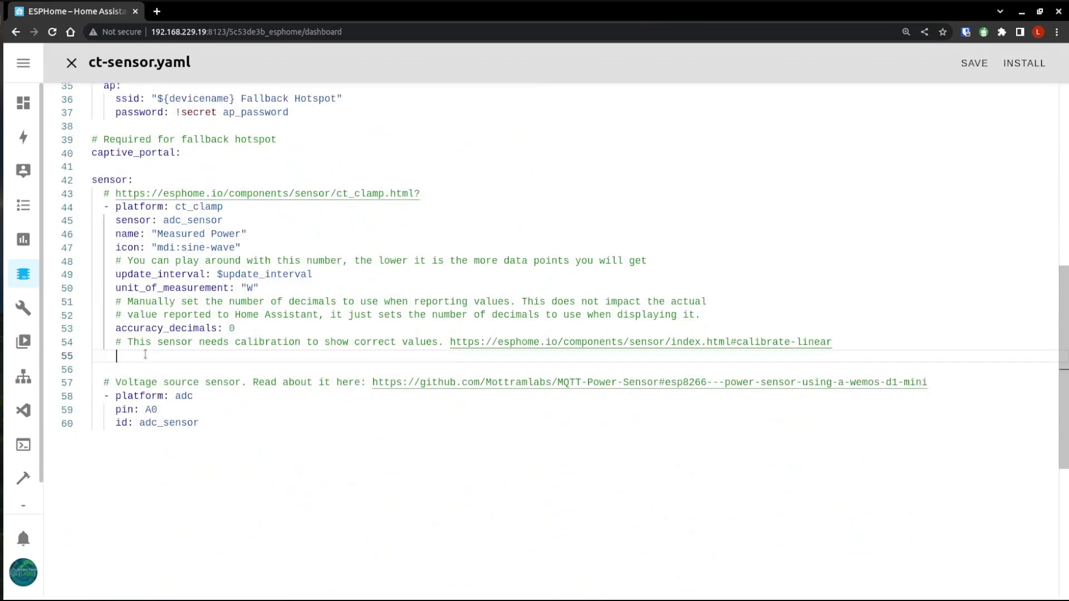
key(ctrl+v)
scroll(145, 355, down, 2)
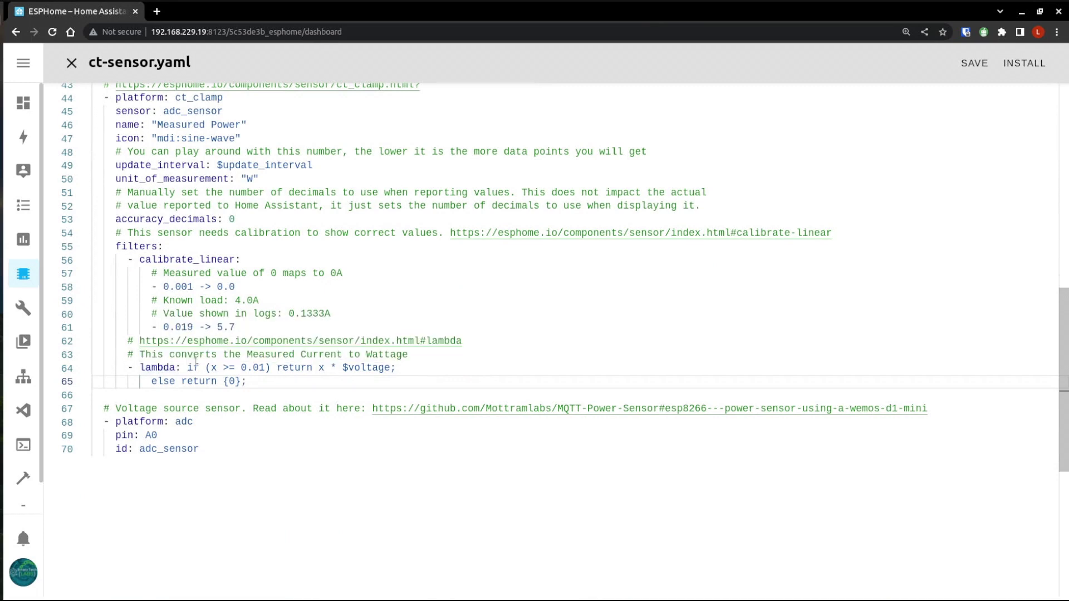
Set the calibrate_linear points to 0.001 -> 0.0 and 0.019 -> 5.7 using the logged readings
double_click(178, 288)
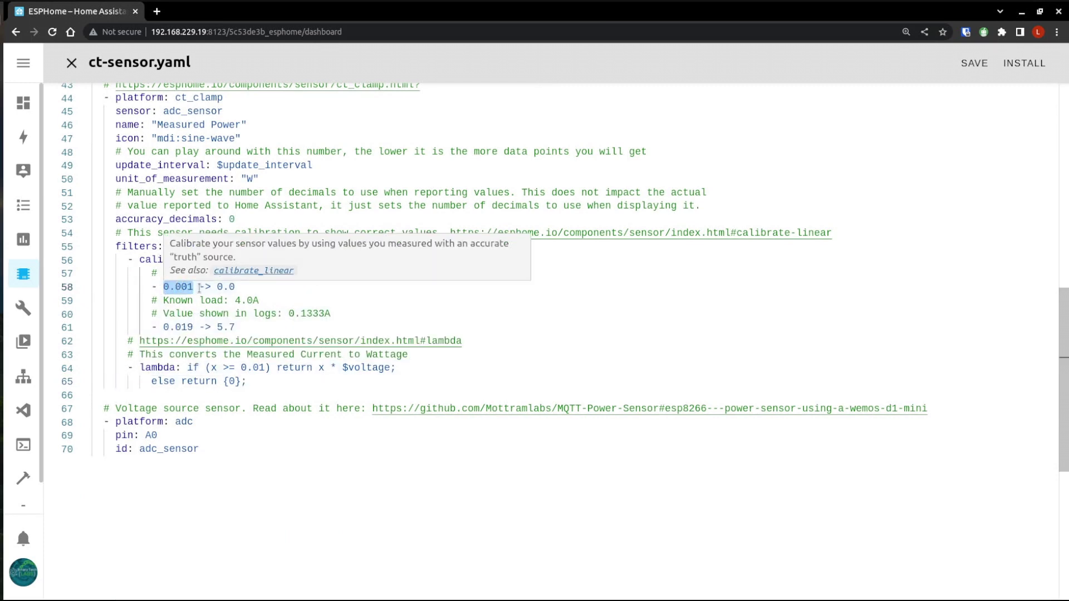
drag(235, 287, 216, 289)
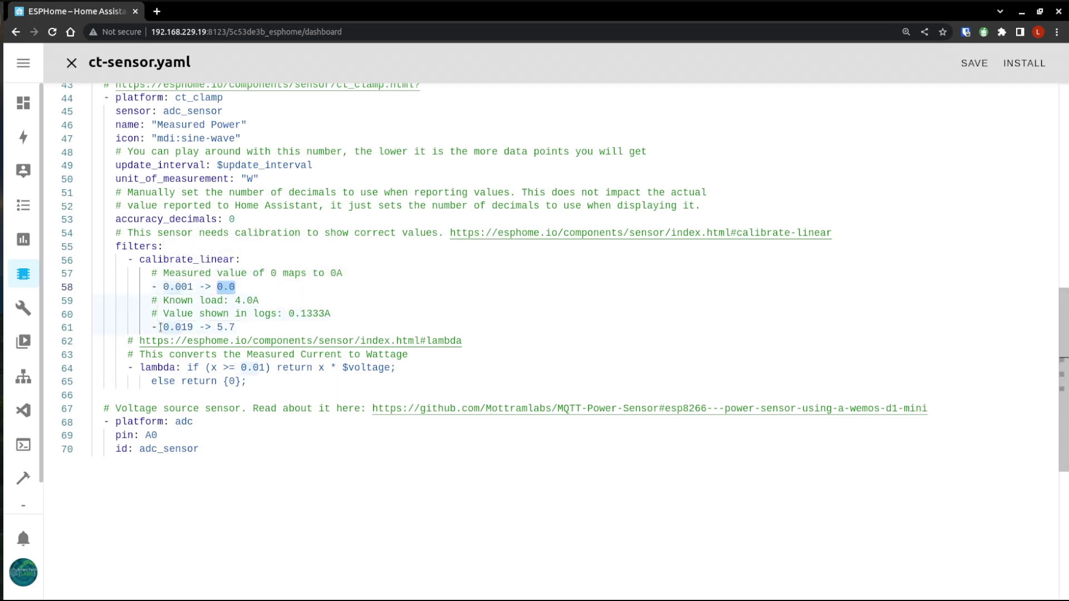
drag(255, 327, 219, 328)
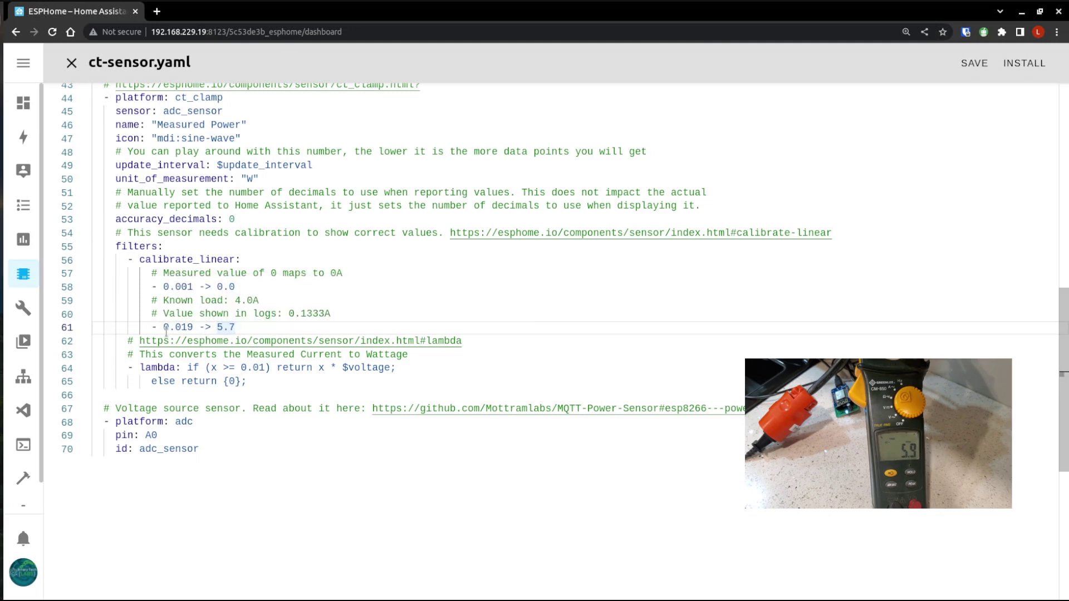
drag(162, 327, 194, 325)
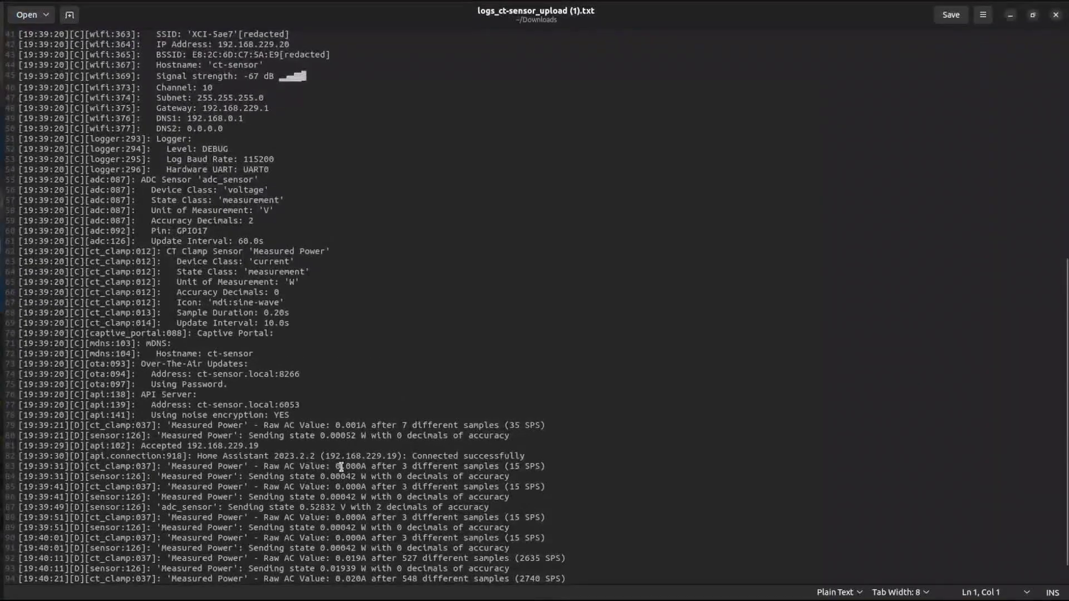
scroll(340, 533, down, 1)
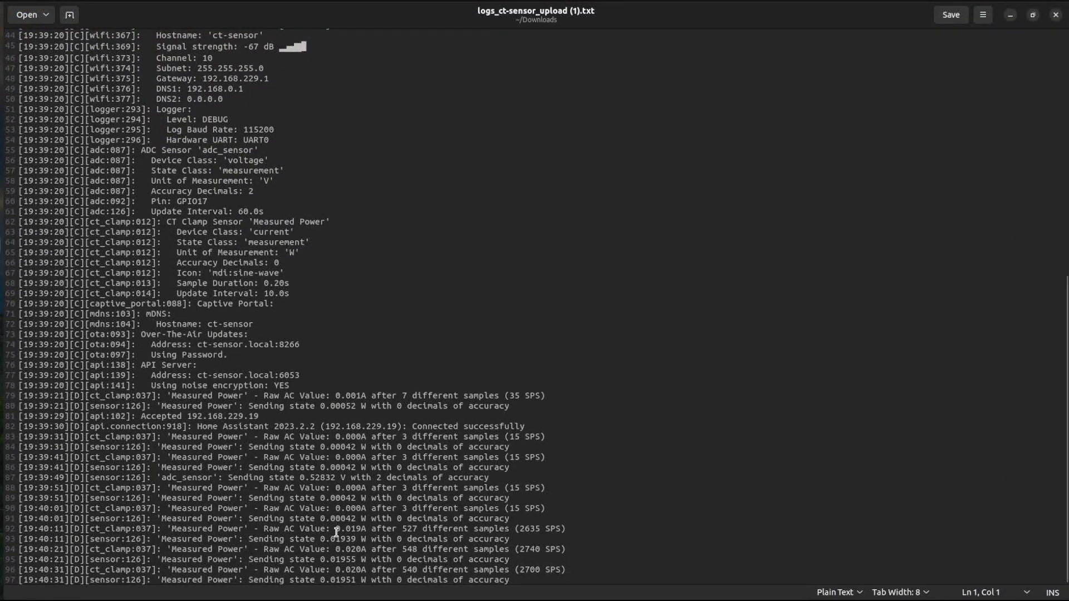
drag(336, 530, 362, 530)
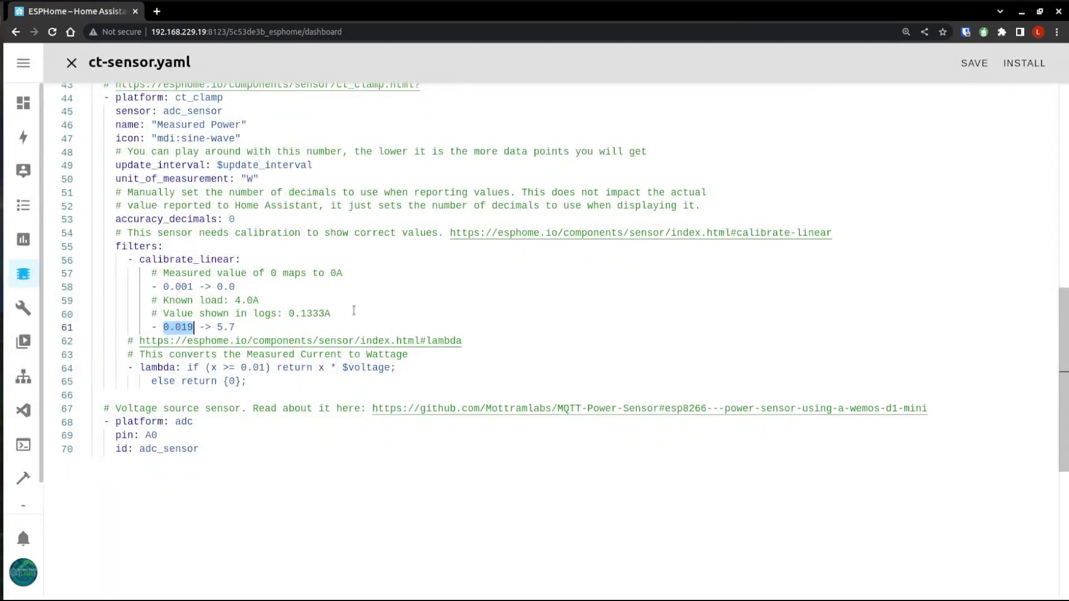
click(354, 310)
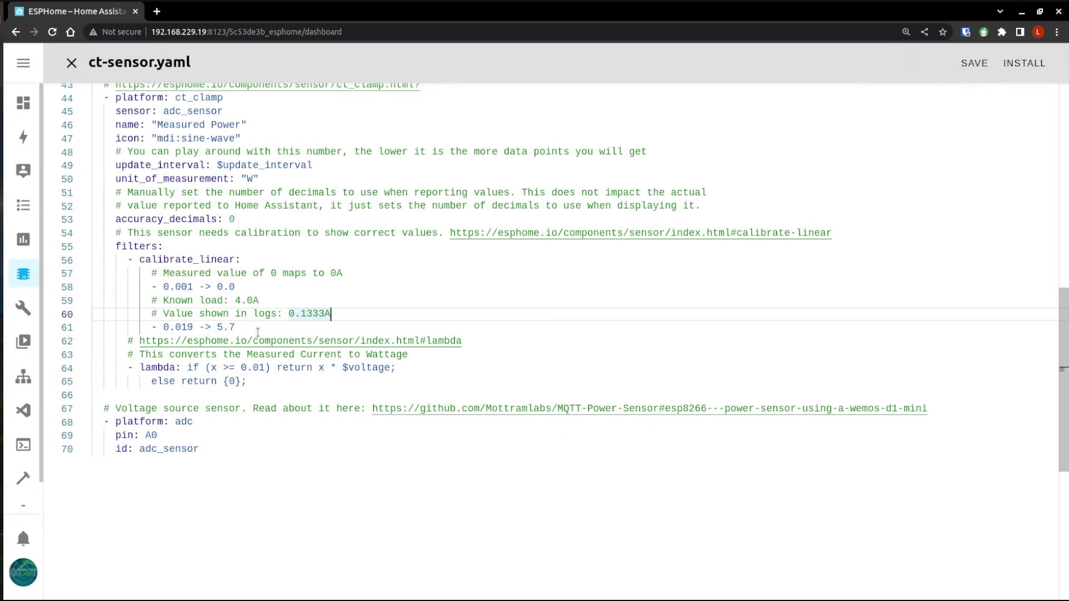
Save ct-sensor.yaml and install it wirelessly onto the ct-sensor device
click(974, 66)
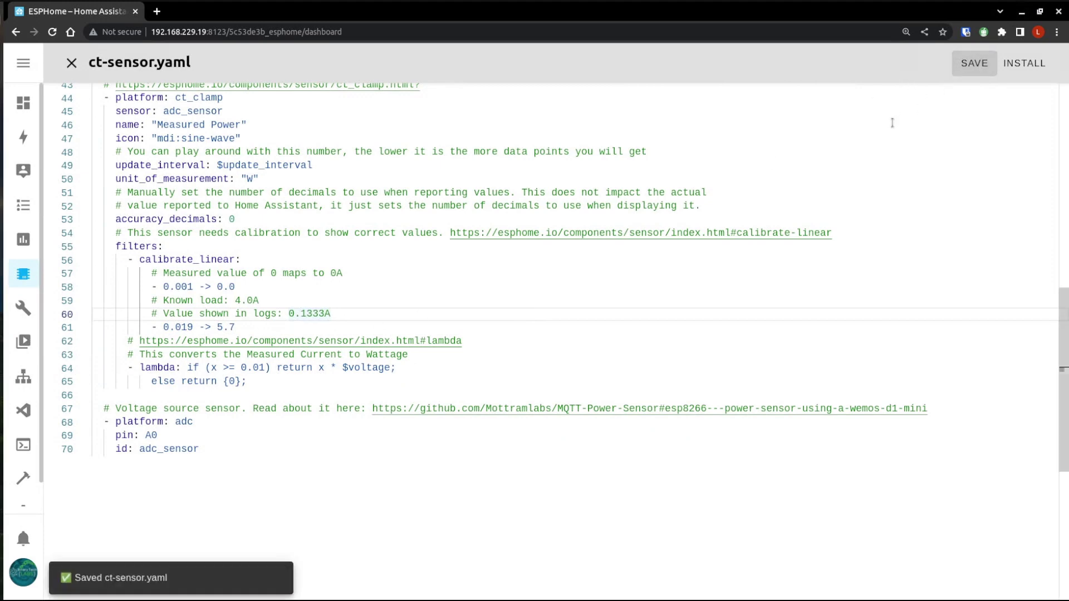
click(1024, 63)
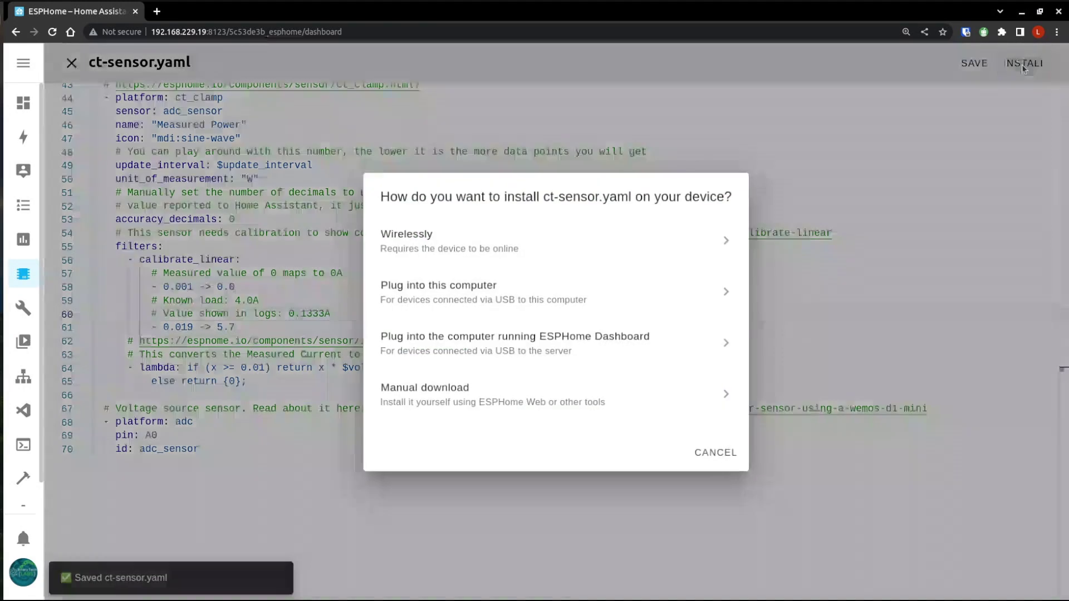
click(440, 241)
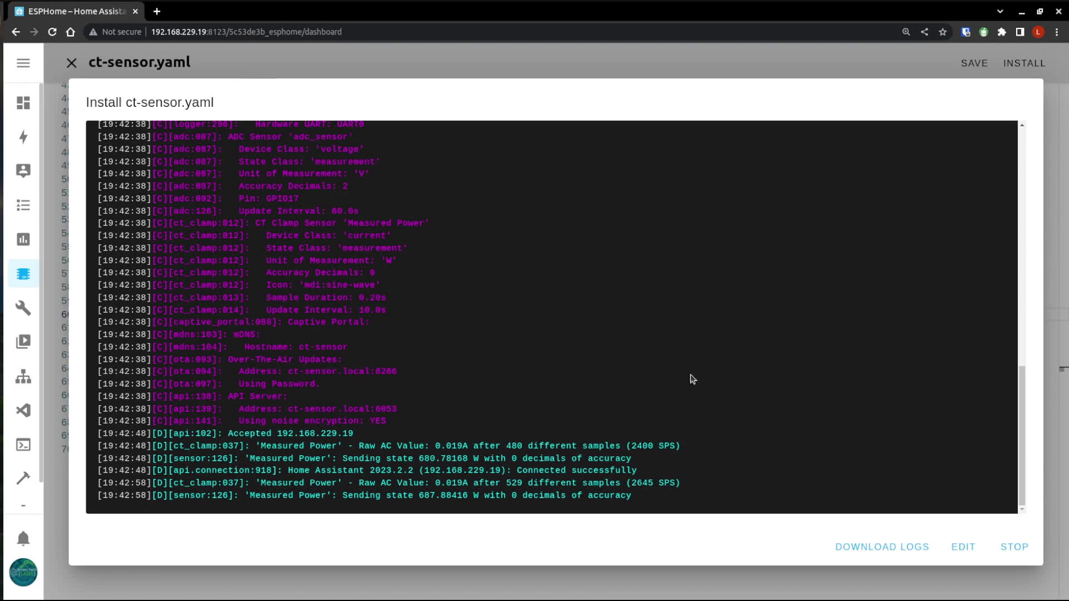
Stop the install log, return to the Home dashboard, and check Measured Power's 689 W reading and history
click(1015, 547)
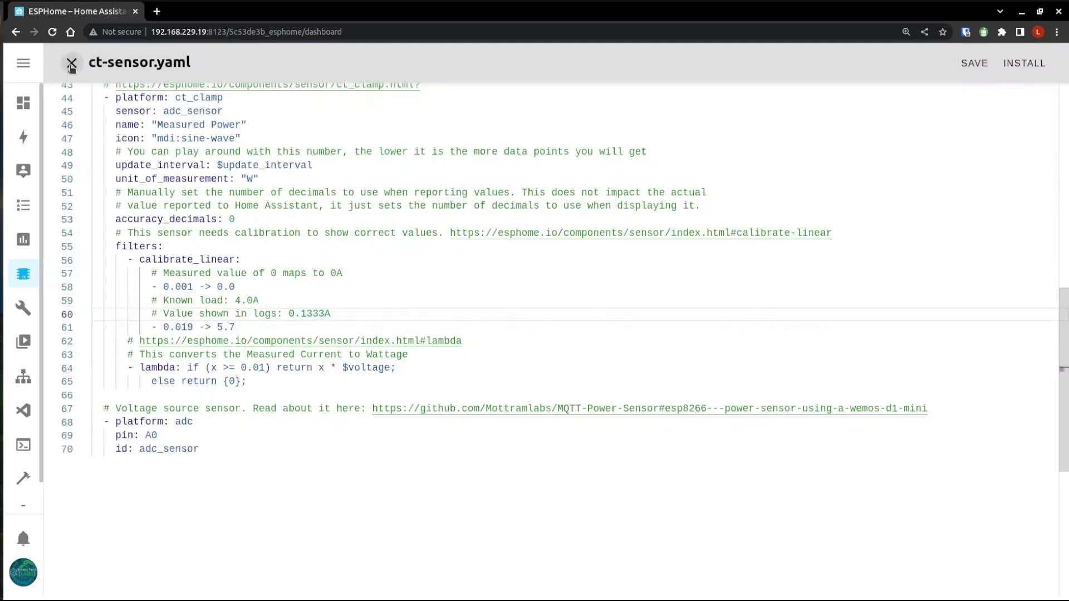
click(71, 63)
click(22, 104)
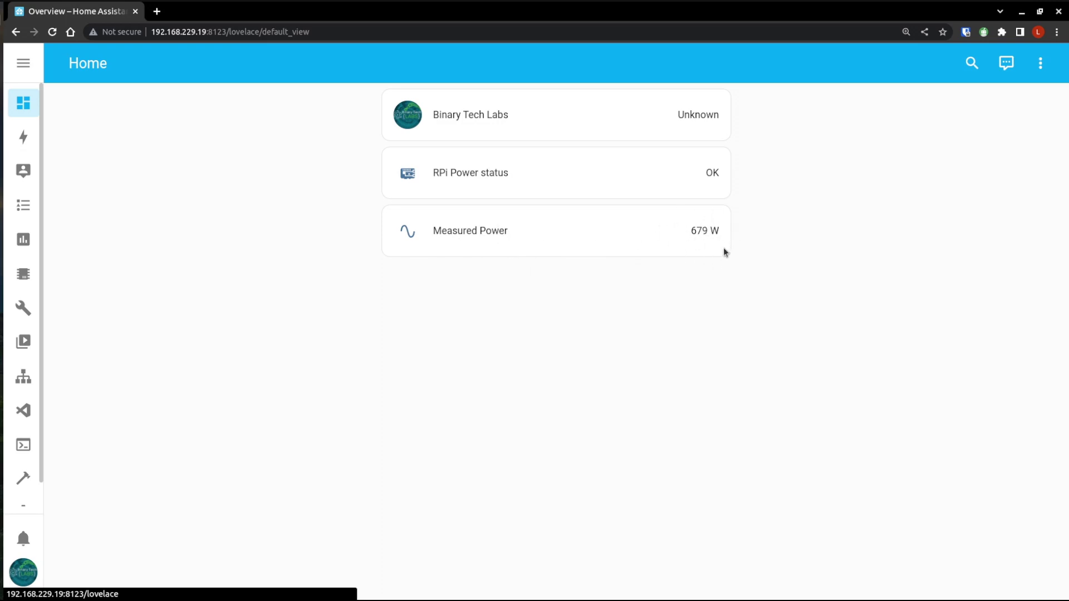
key(ctrl+0)
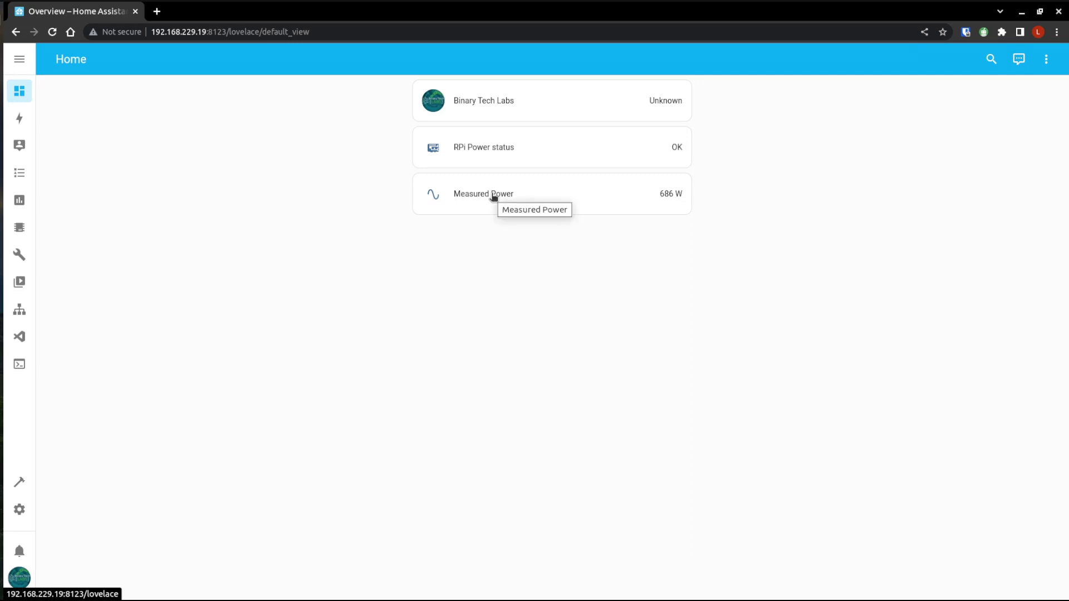
click(496, 197)
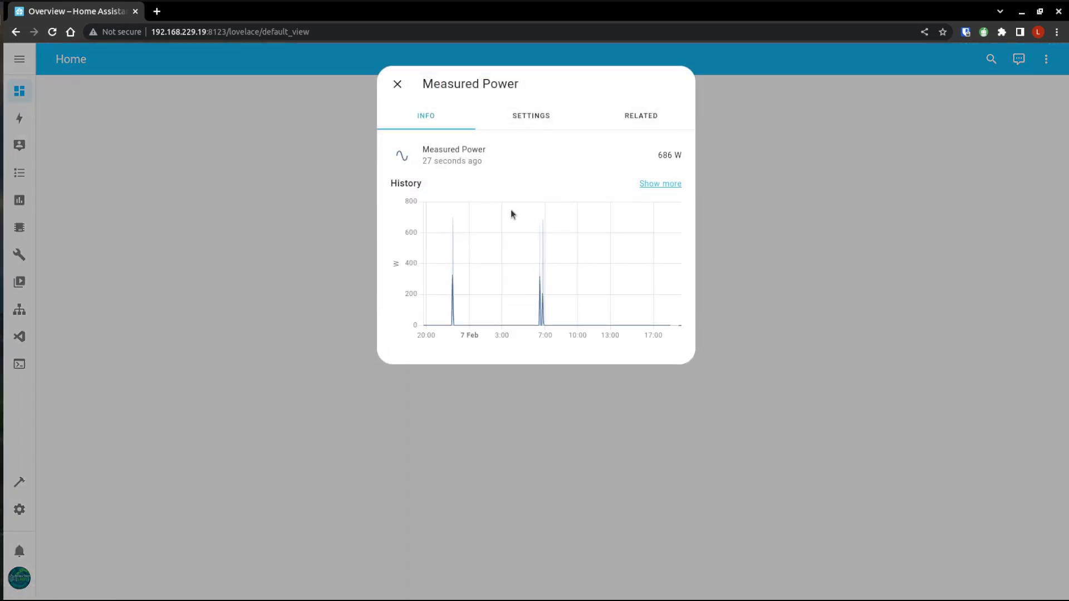
click(397, 85)
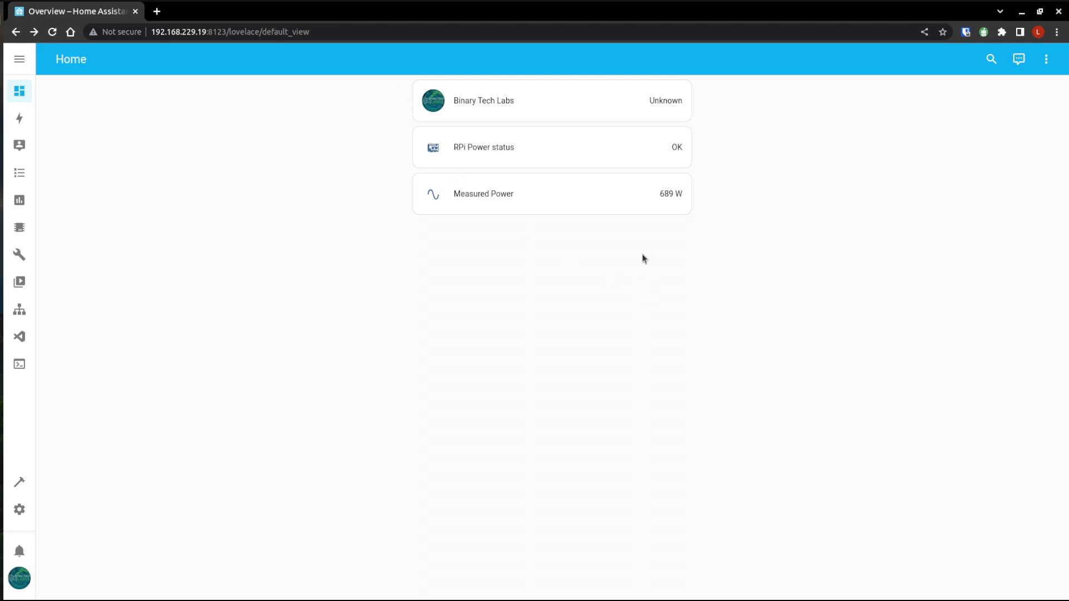